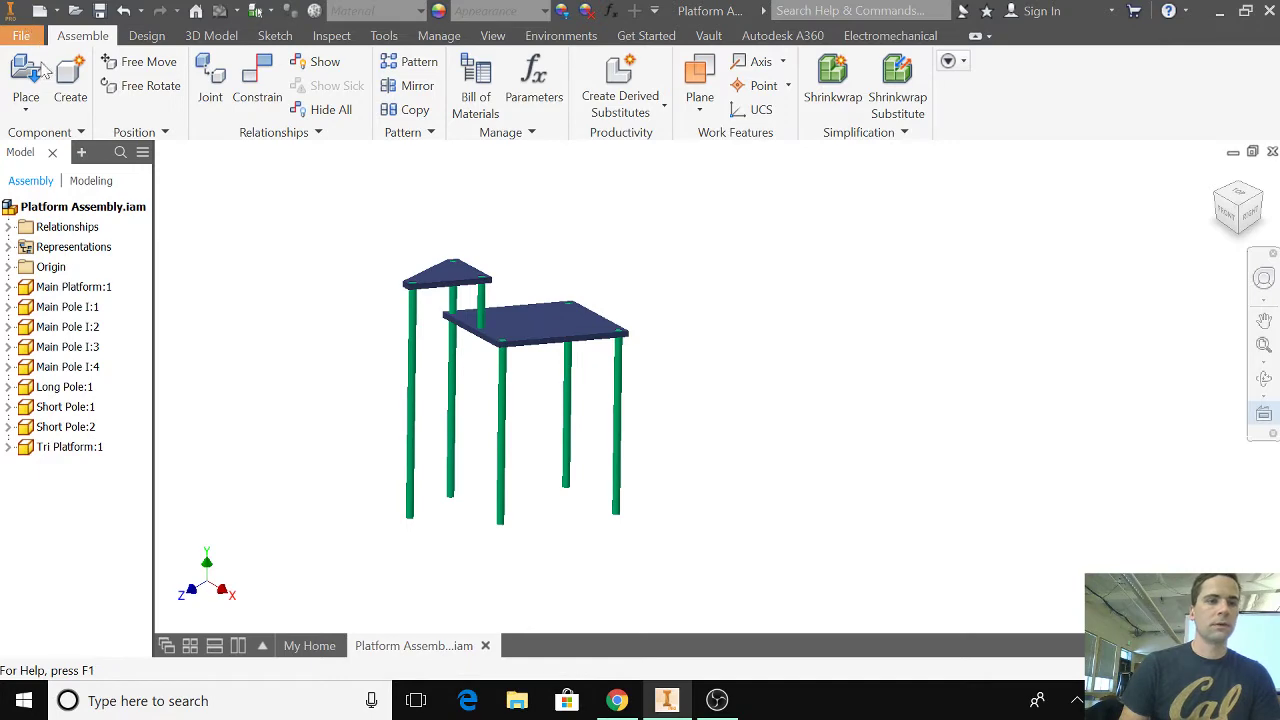
Create a new empty assembly document (Assembly2) from the File menu's New options
click(21, 35)
mouse_move(100, 110)
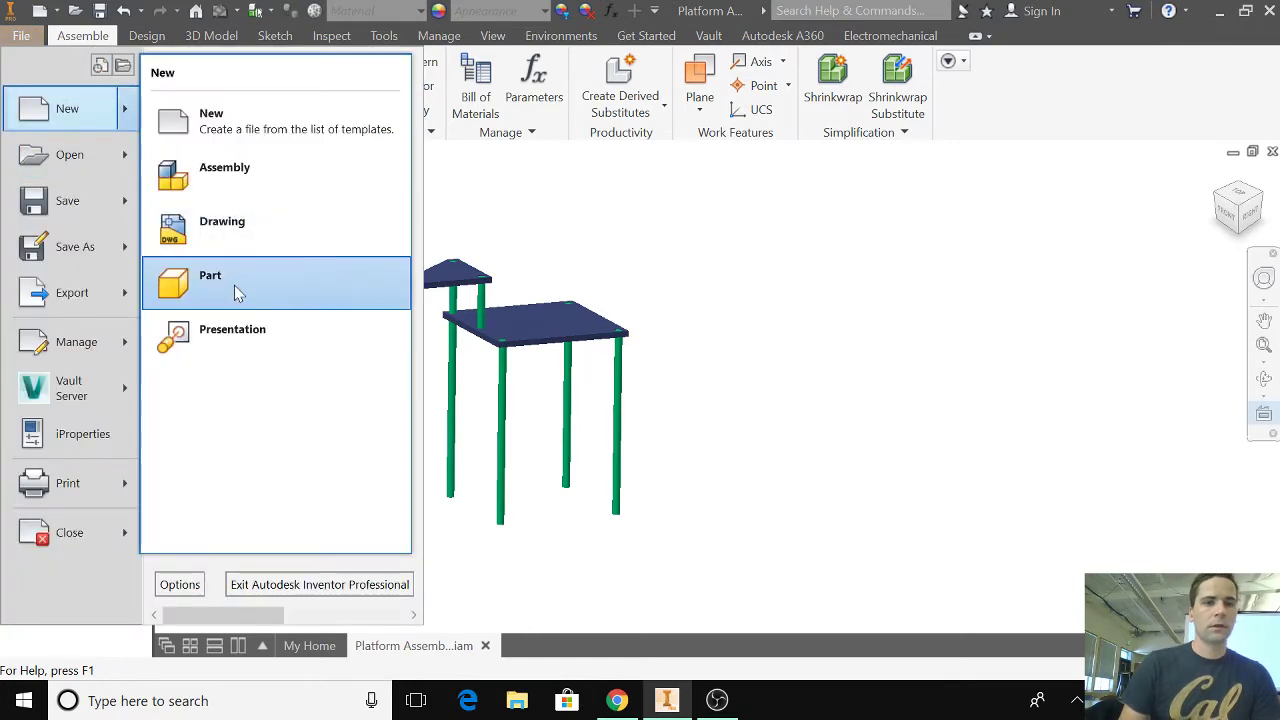
click(232, 180)
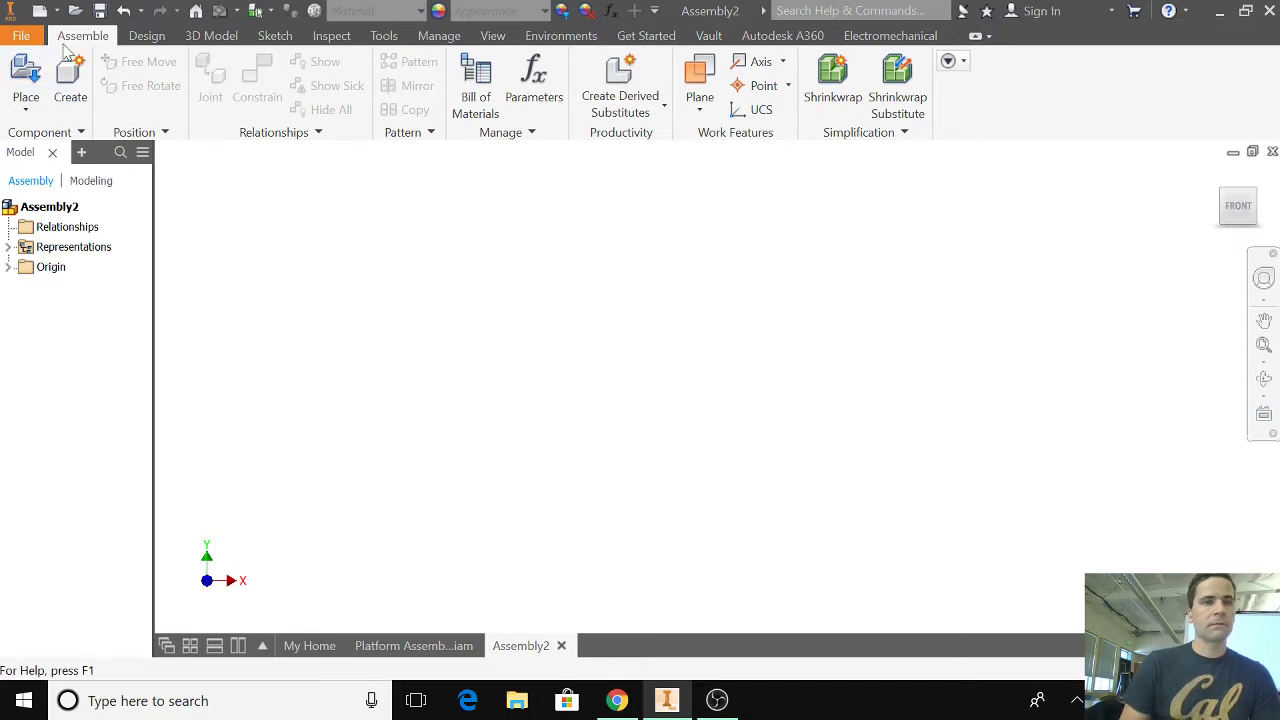
Save the empty assembly as Wall Climb Assembly.iam with Save As
click(33, 37)
click(83, 253)
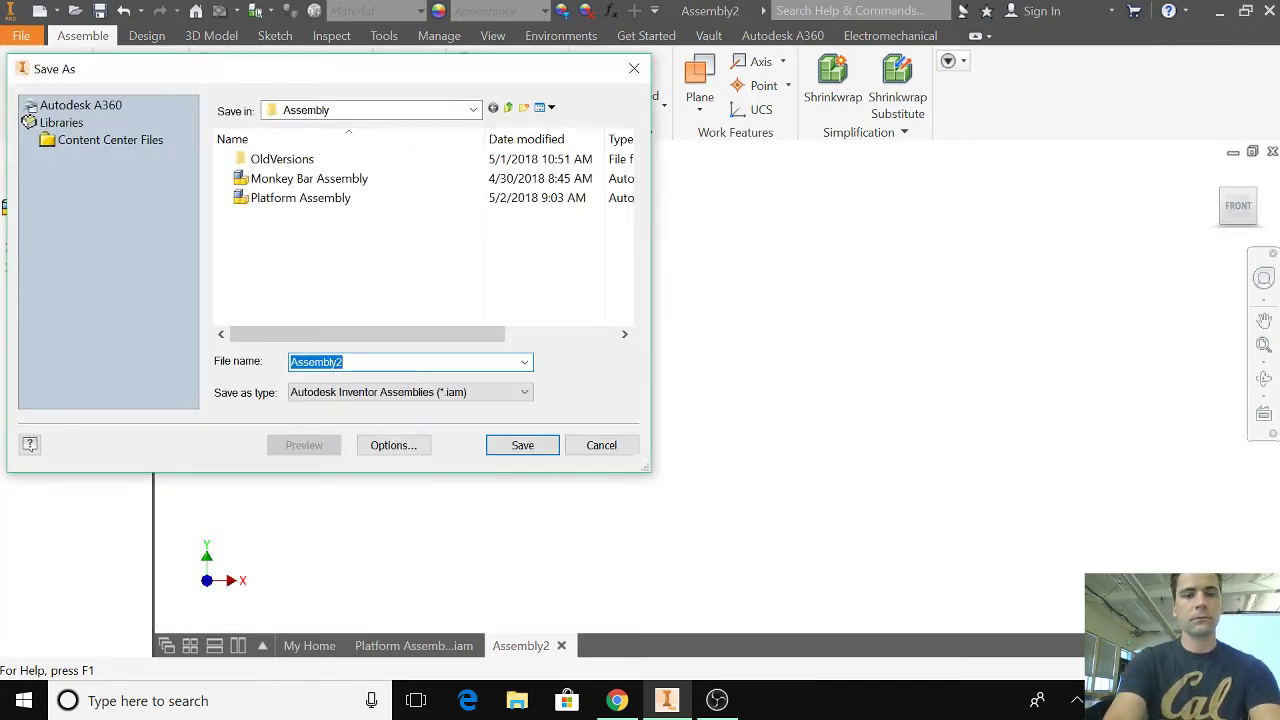
text(Wall Climb)
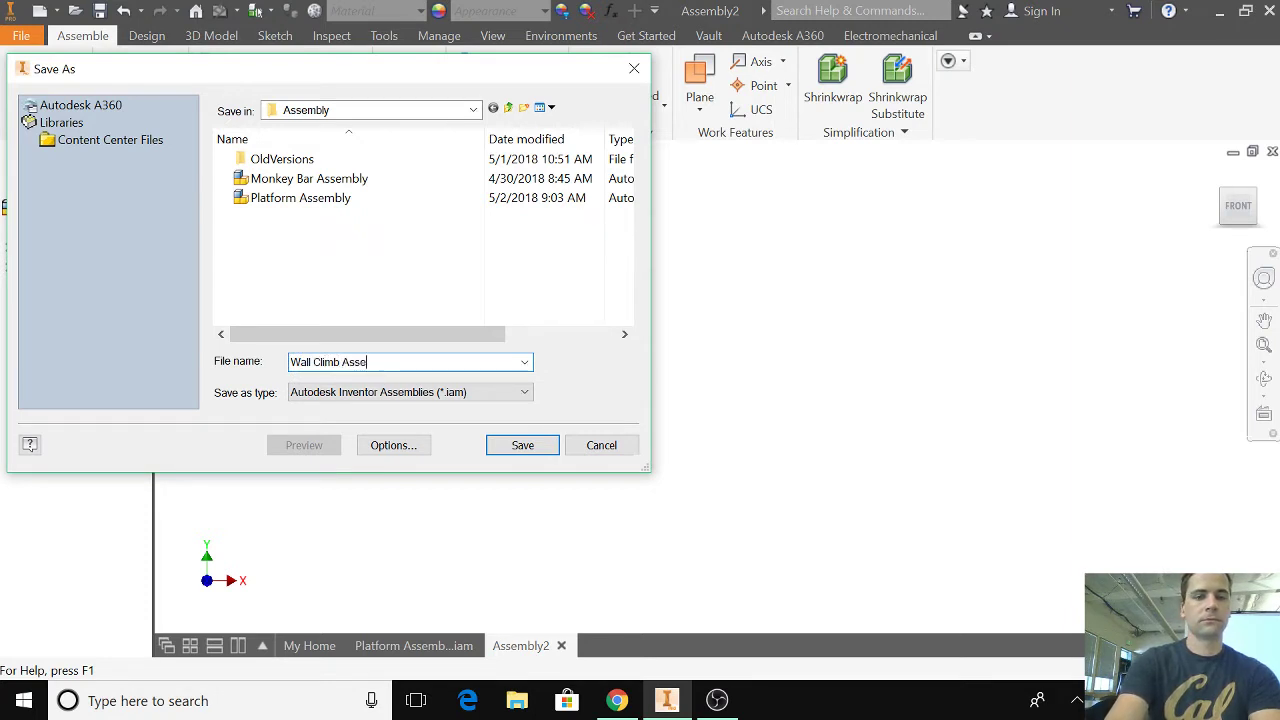
click(523, 445)
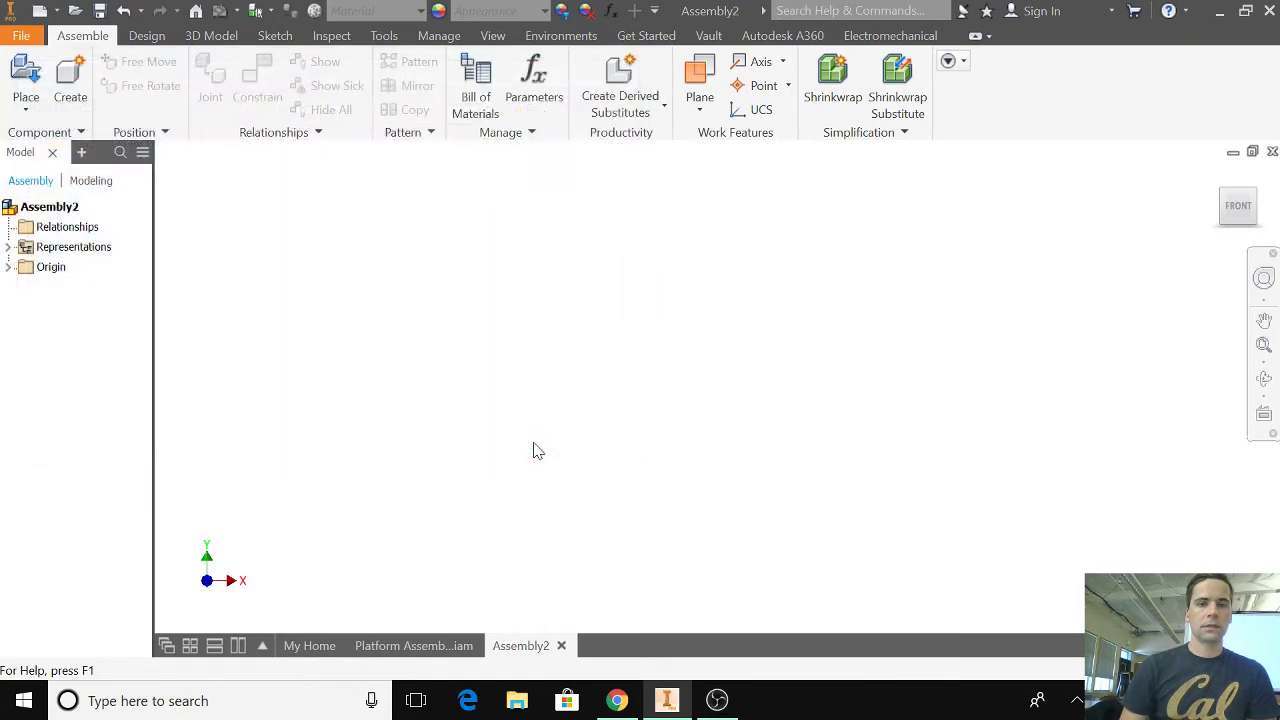
Place a single Wall Climb part from Playground > Wall Climb as Wall Climb:1
click(27, 75)
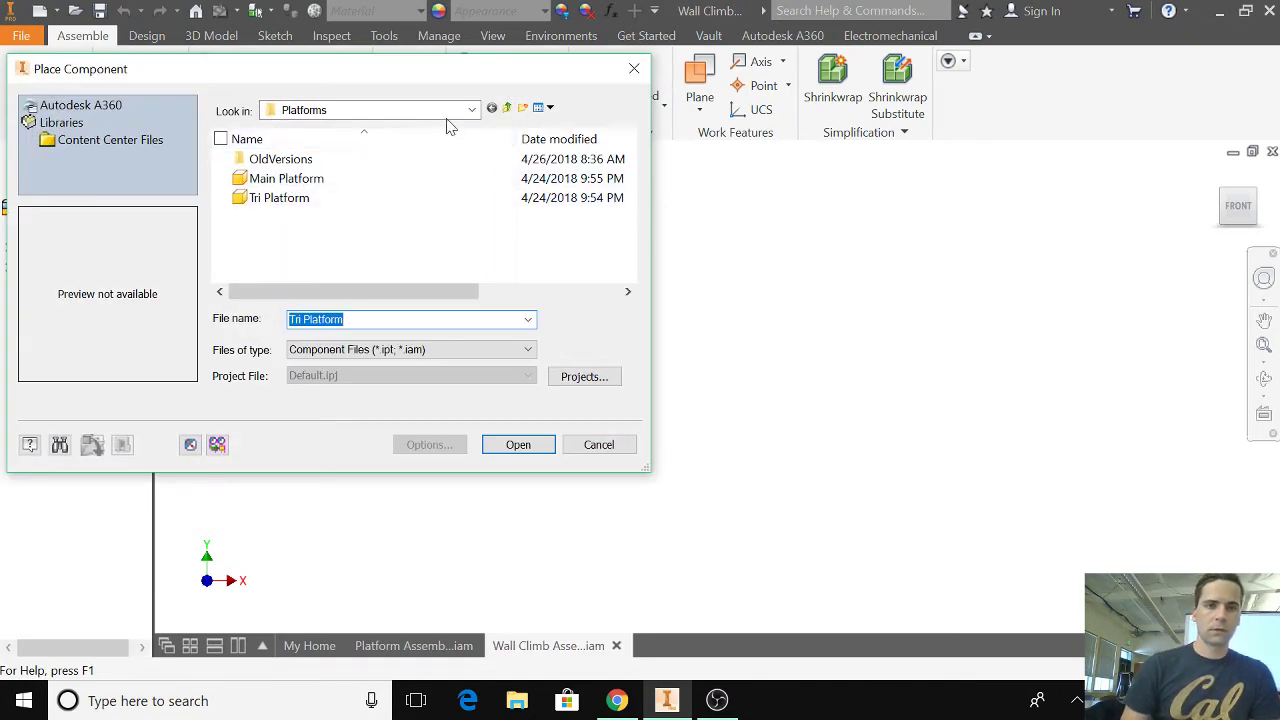
click(471, 110)
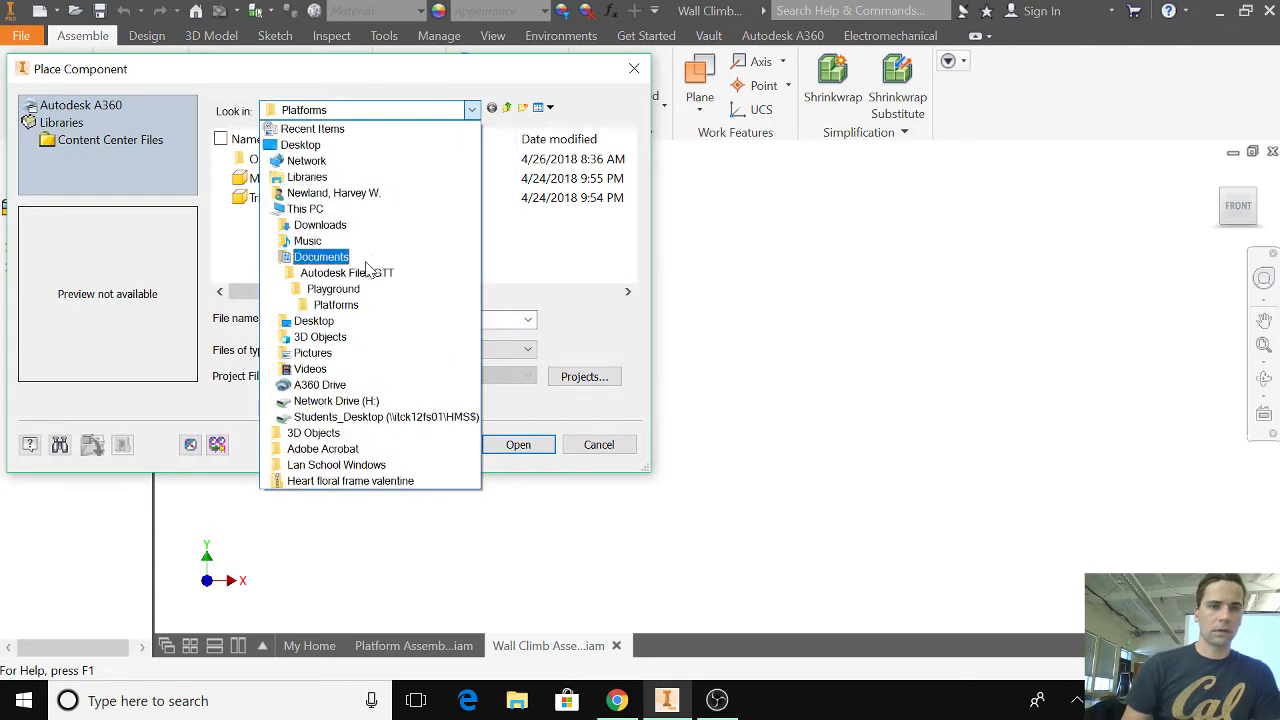
click(333, 289)
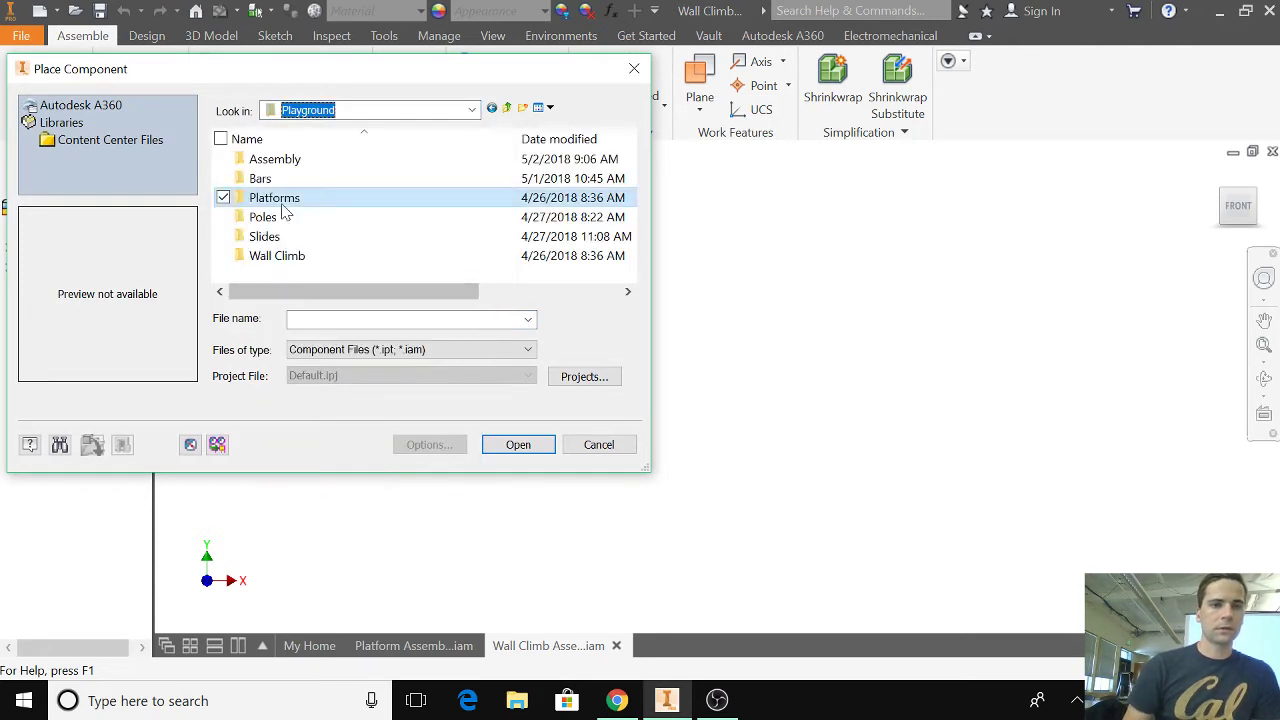
double_click(279, 256)
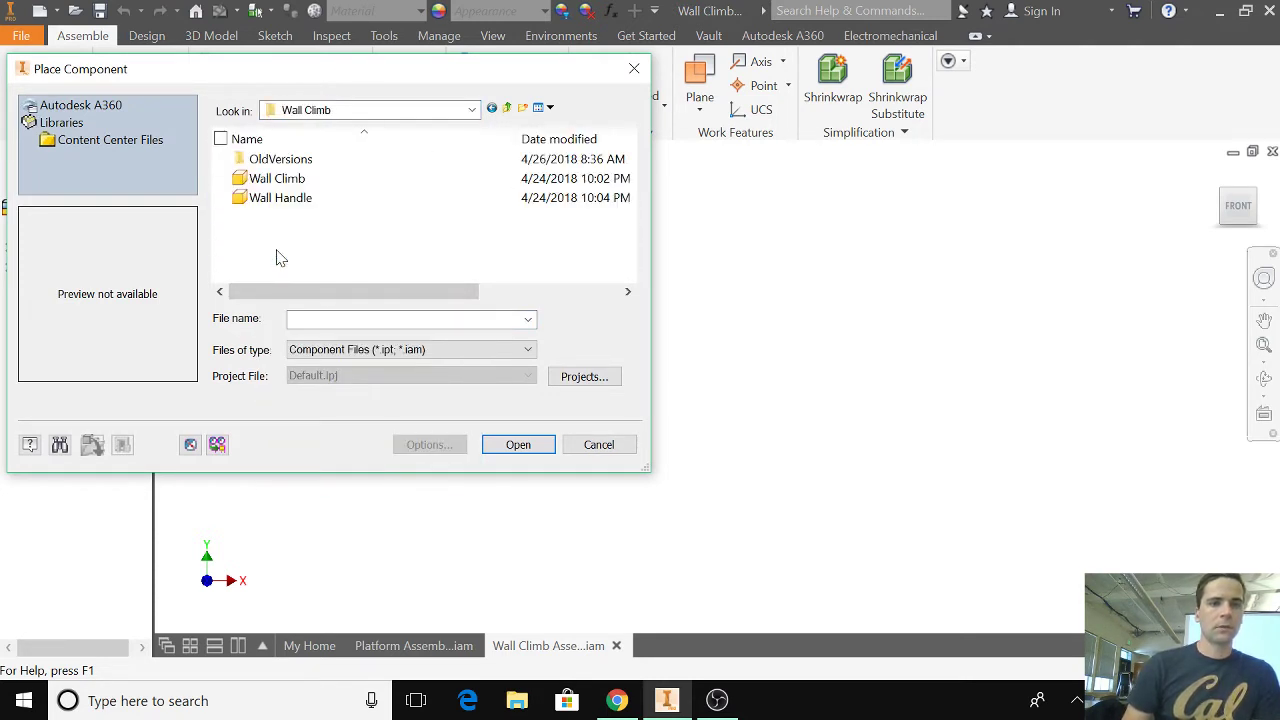
click(277, 178)
click(518, 444)
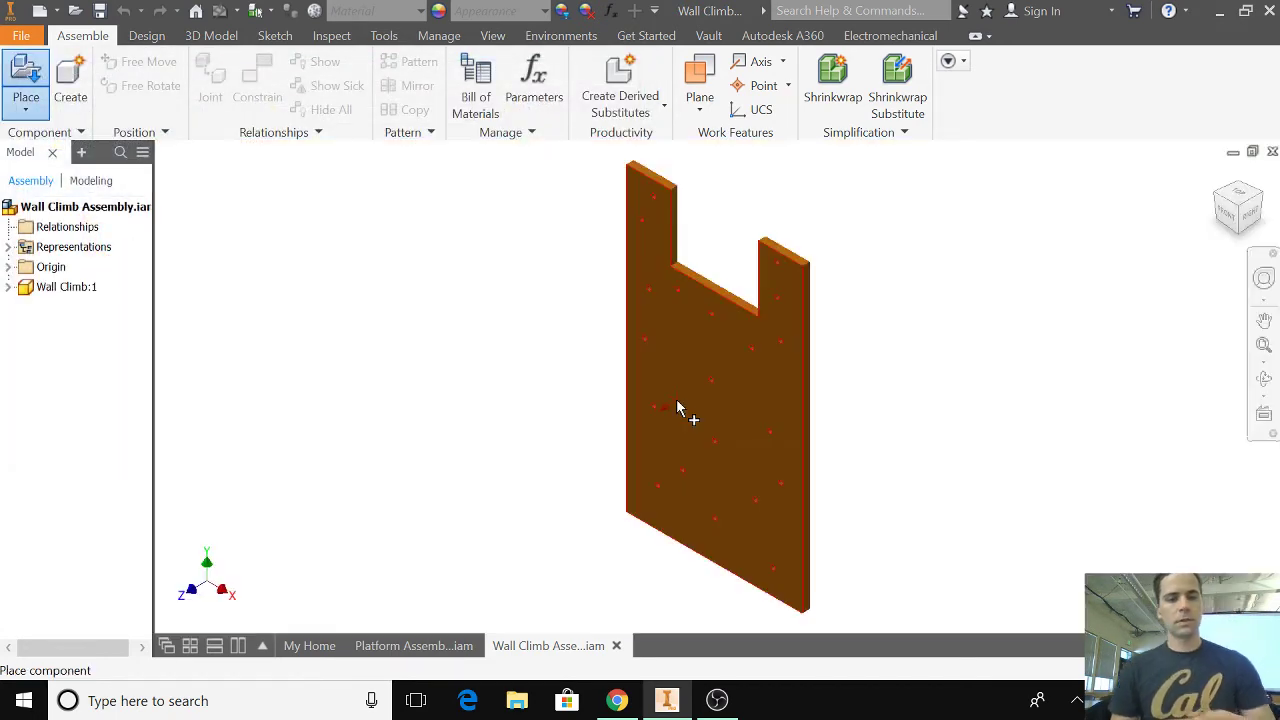
key(Escape)
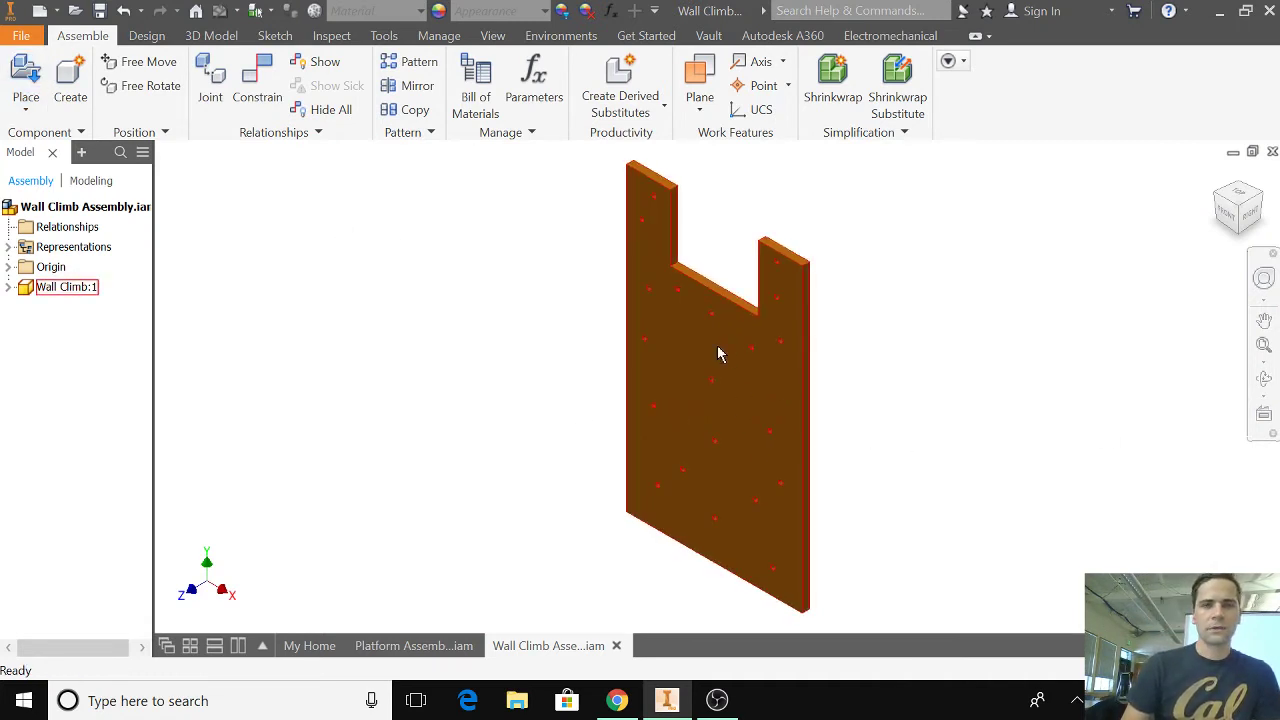
Choose the Wall Handle part from the Wall Climb folder for placement
click(26, 75)
click(292, 205)
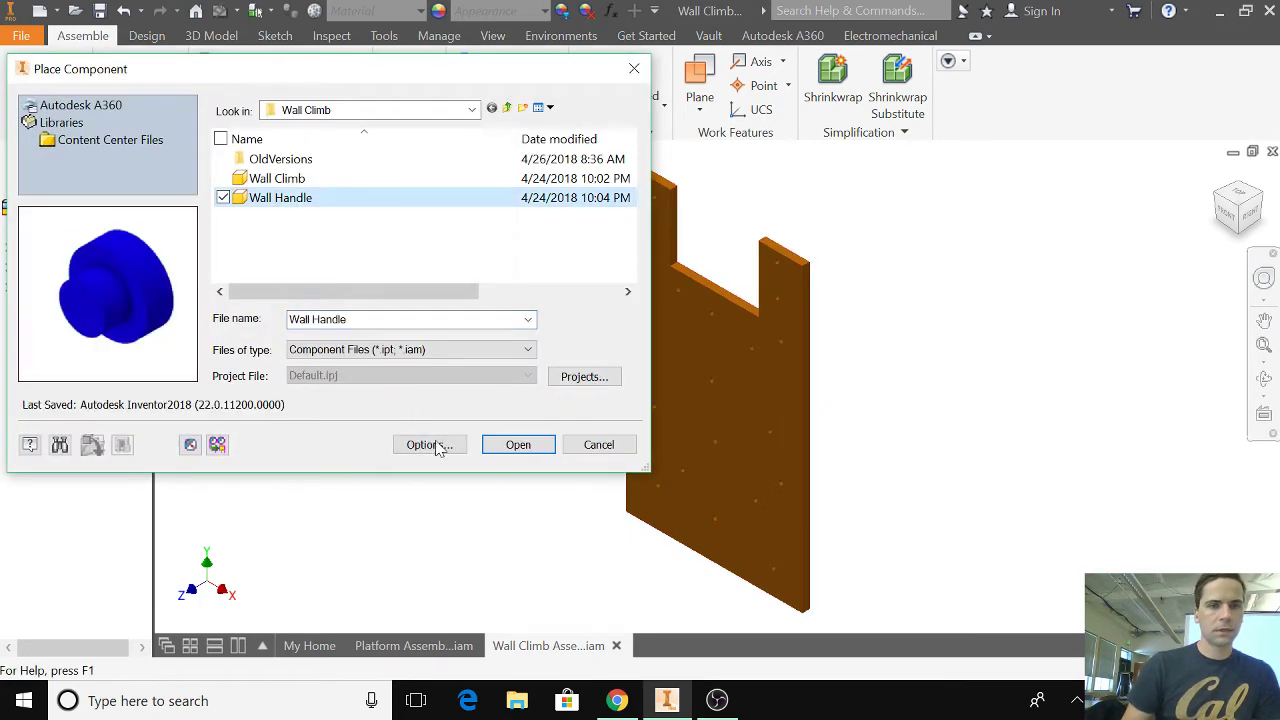
click(513, 445)
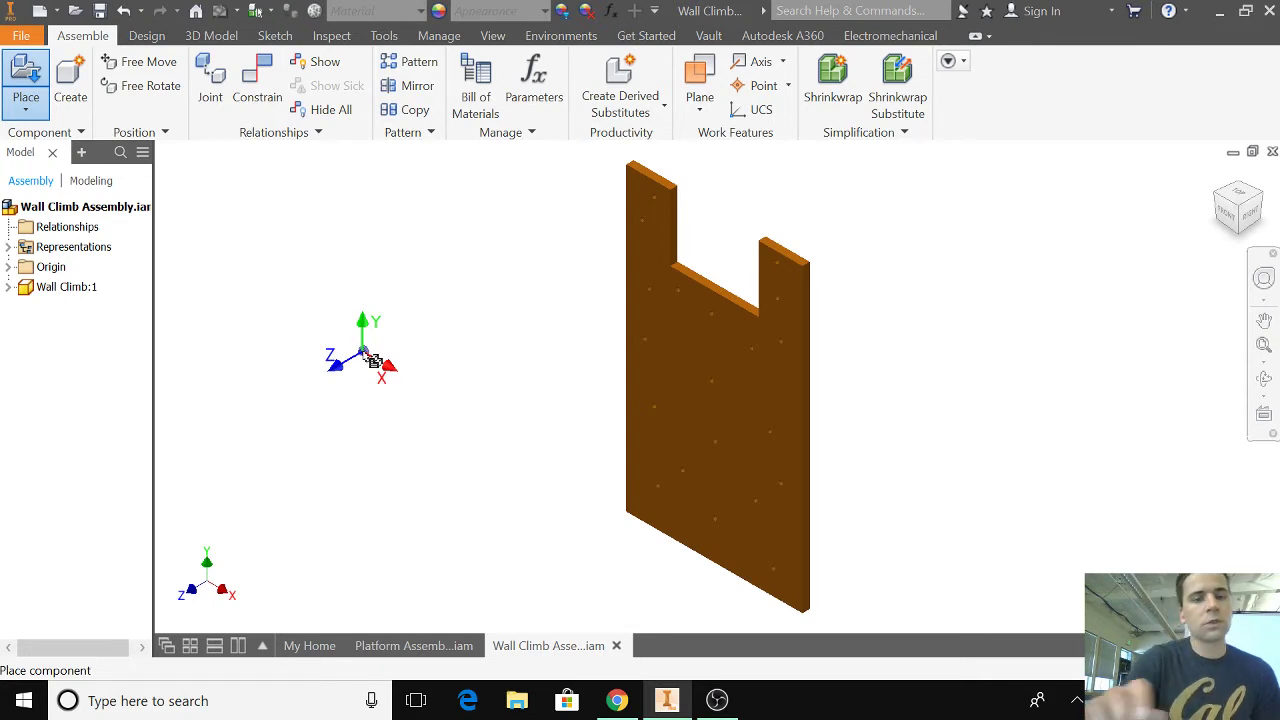
Drop about twenty Wall Handle copies scattered beside the climbing wall
click(268, 240)
click(262, 234)
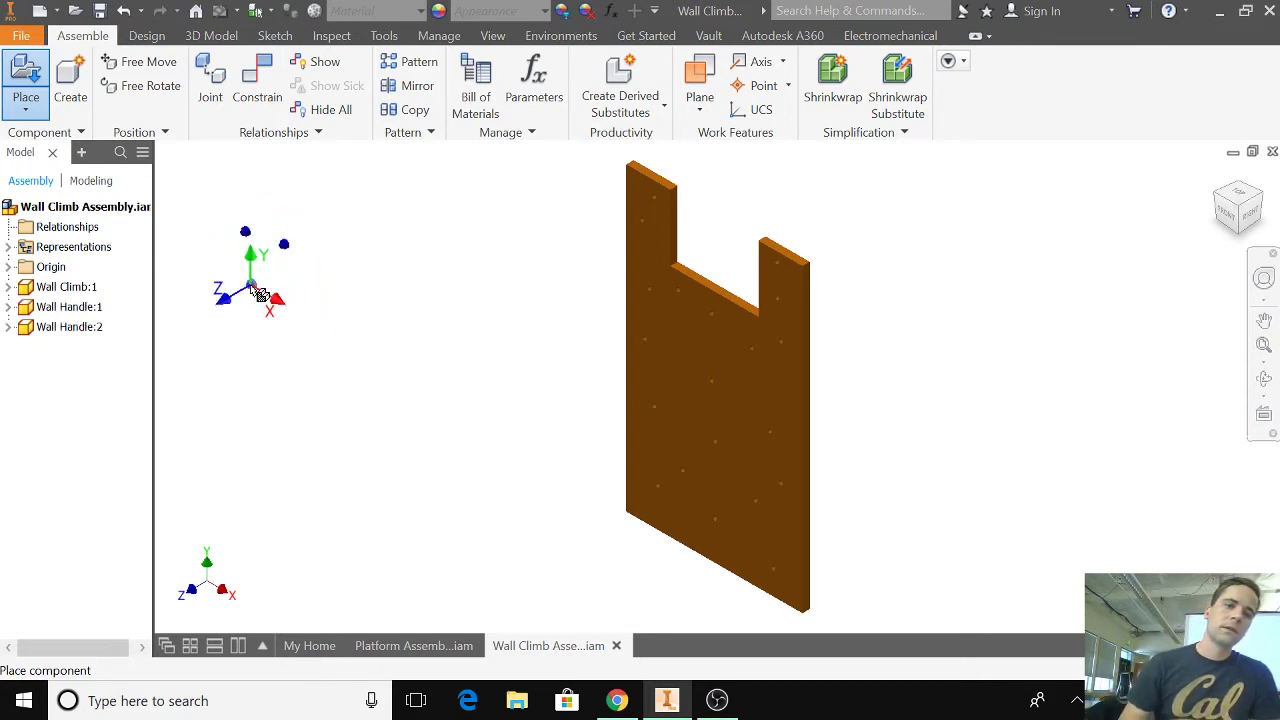
click(271, 302)
click(322, 321)
click(285, 351)
click(338, 363)
click(268, 391)
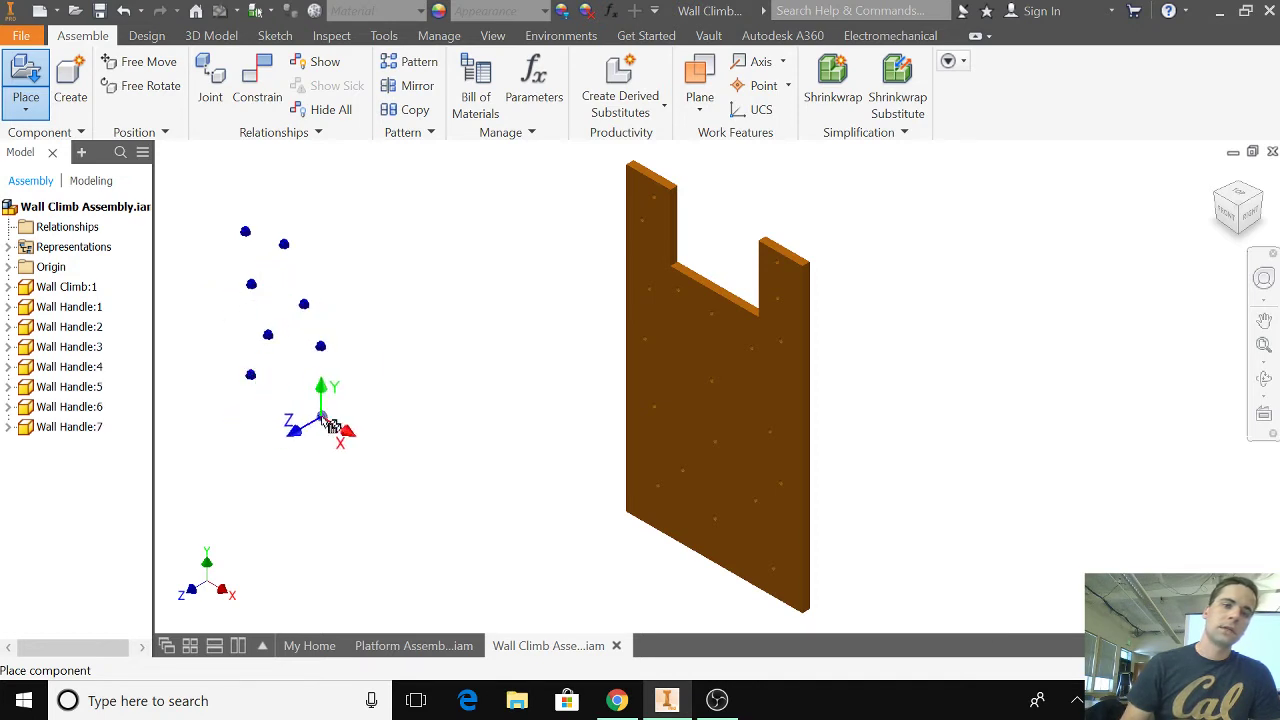
click(333, 425)
click(270, 436)
click(372, 478)
click(315, 470)
click(299, 511)
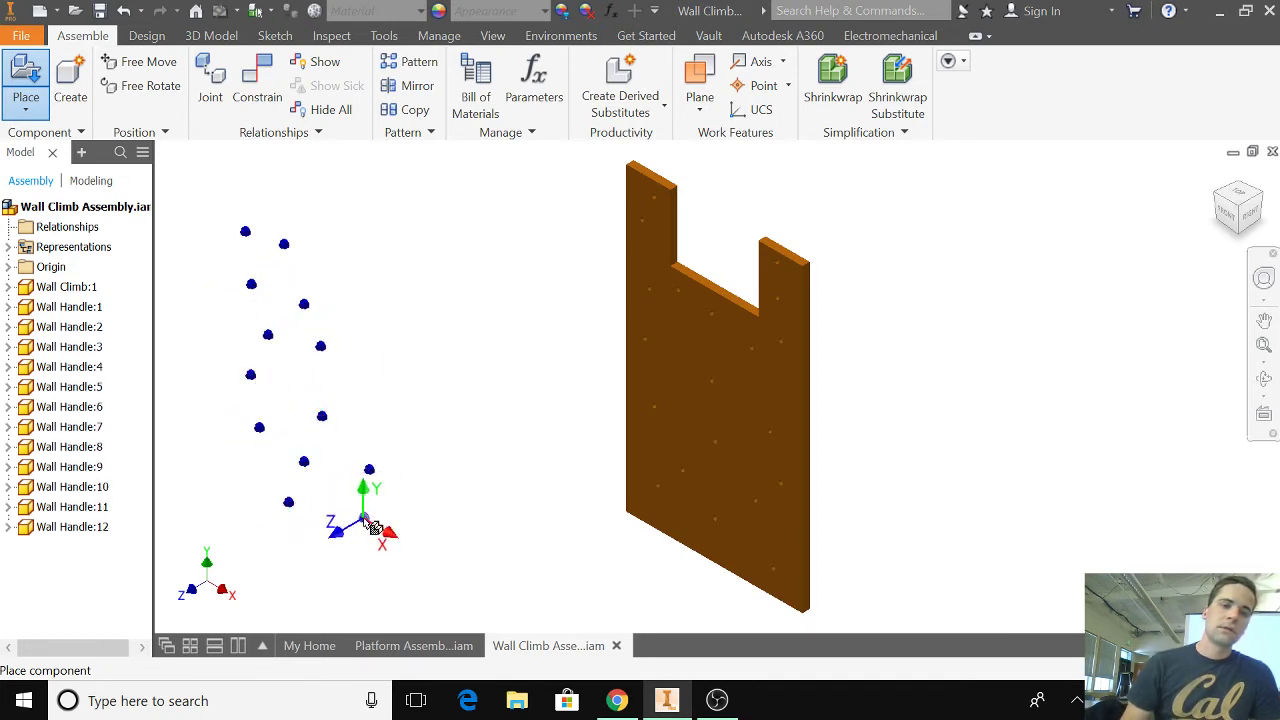
click(373, 527)
click(439, 574)
click(330, 564)
click(356, 598)
click(460, 448)
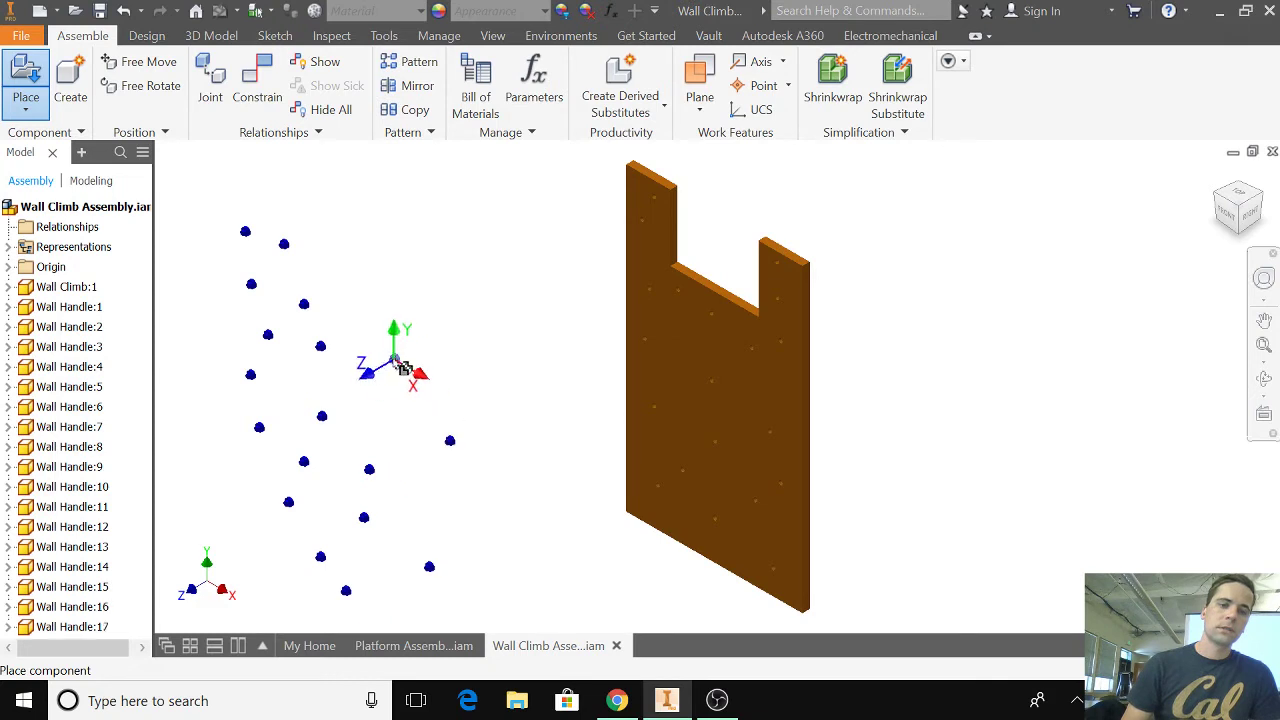
click(395, 360)
click(455, 331)
click(376, 289)
key(Escape)
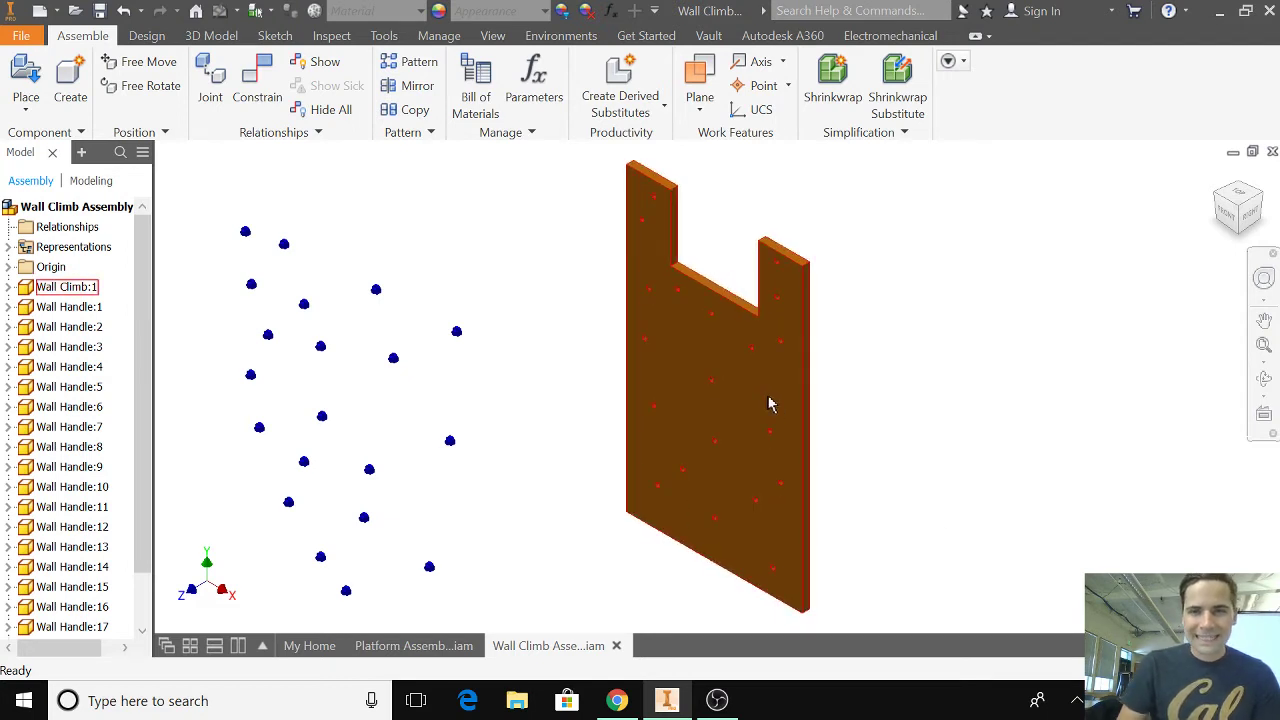
Recolour the Wall Climb board to olive yellow-green (RGB 201, 221, 13) via Adjust appearance
click(562, 10)
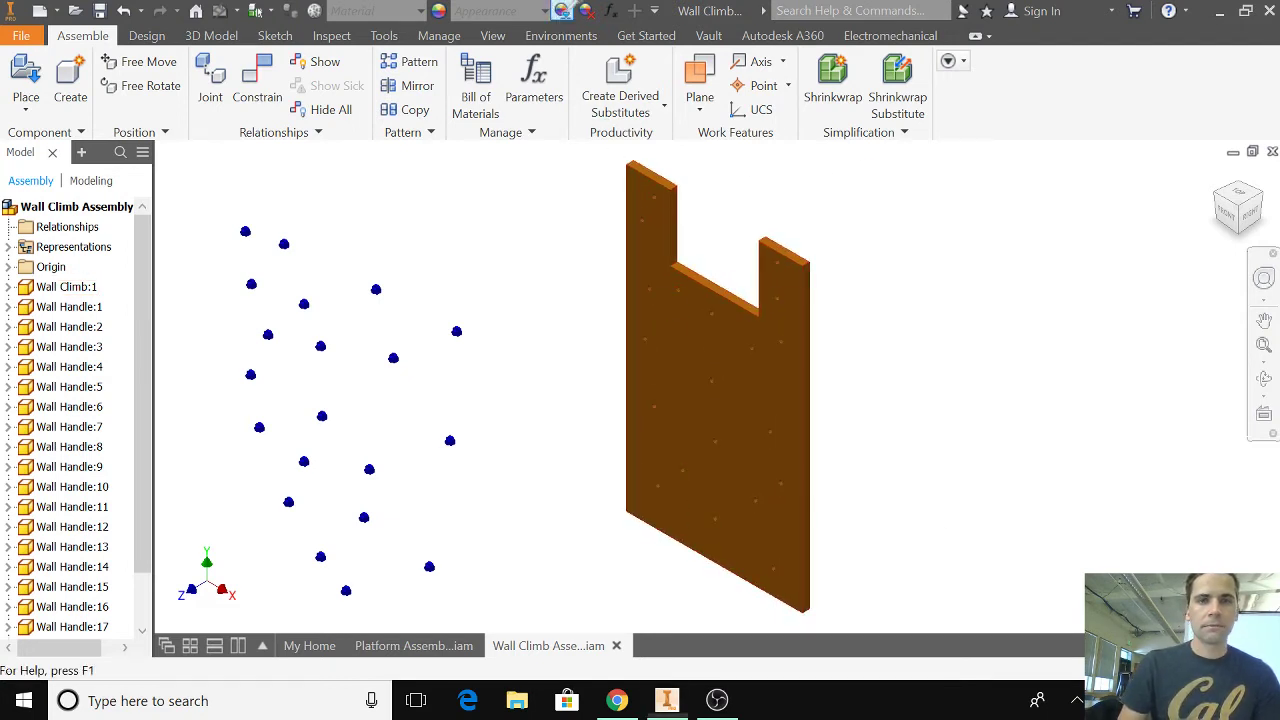
click(660, 176)
click(754, 208)
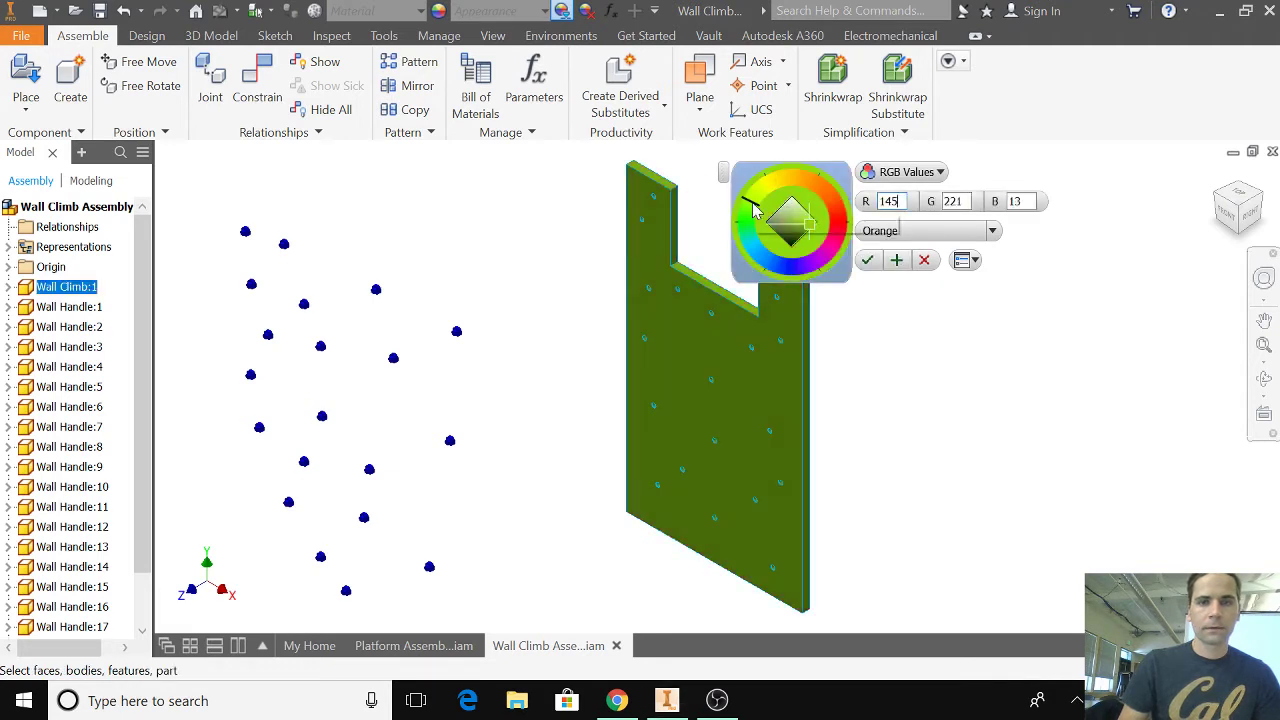
click(766, 196)
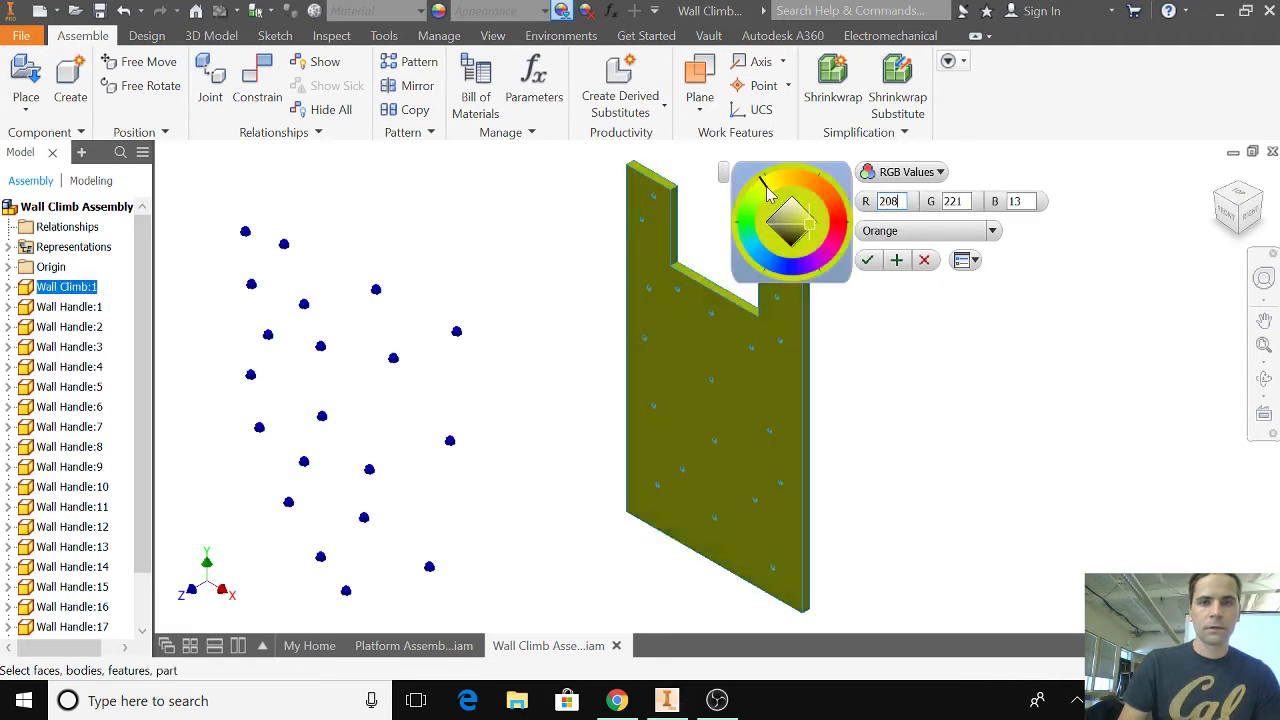
click(784, 187)
click(834, 200)
click(837, 257)
click(808, 263)
click(788, 268)
click(749, 250)
click(750, 237)
drag(767, 234, 778, 207)
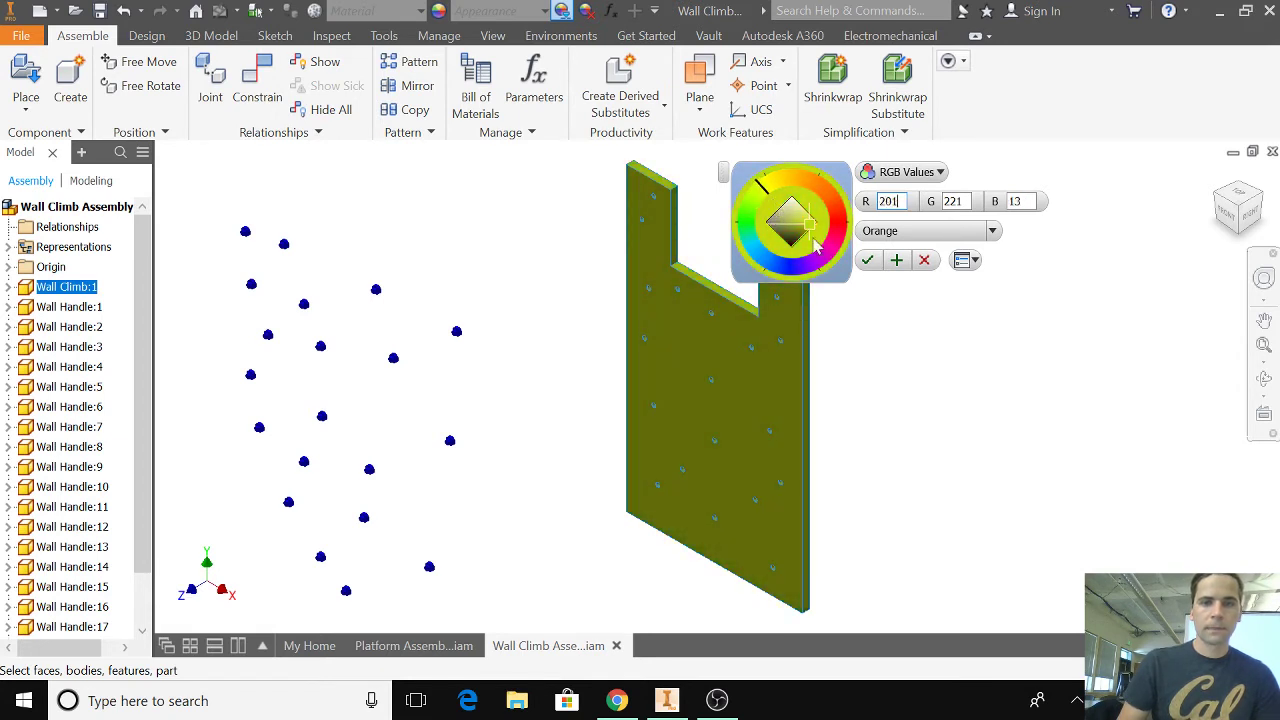
click(868, 263)
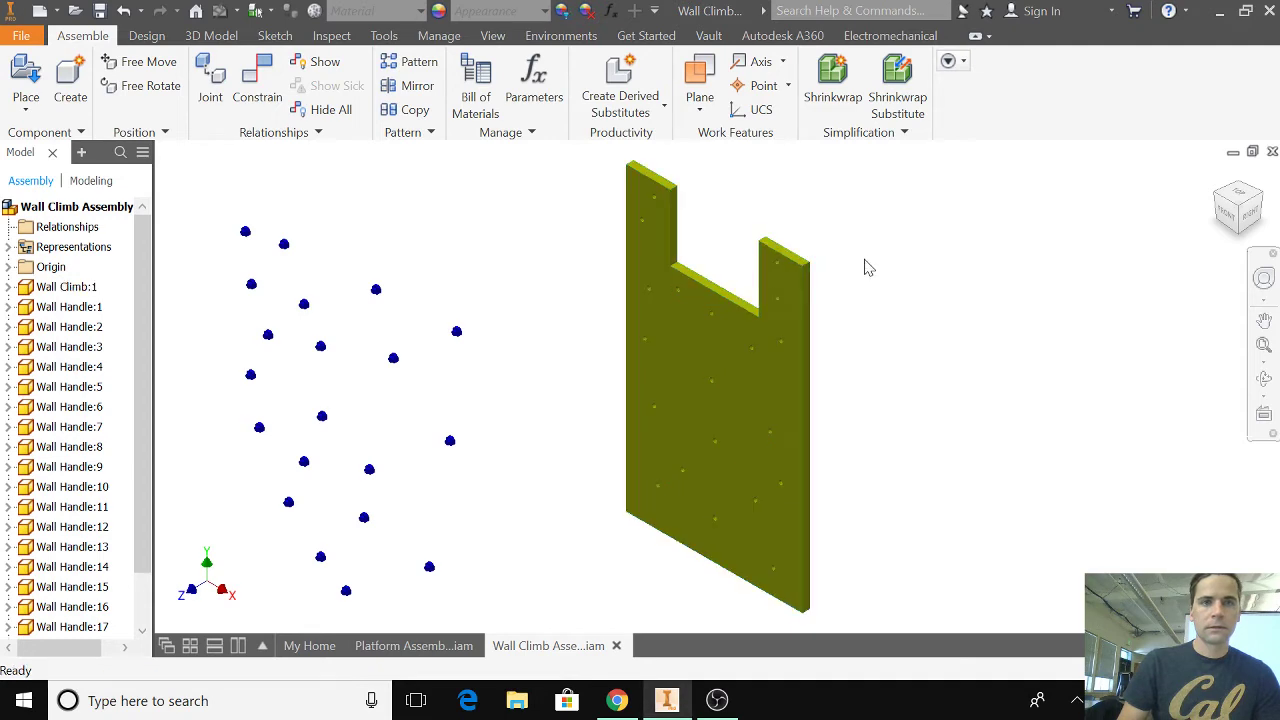
click(417, 11)
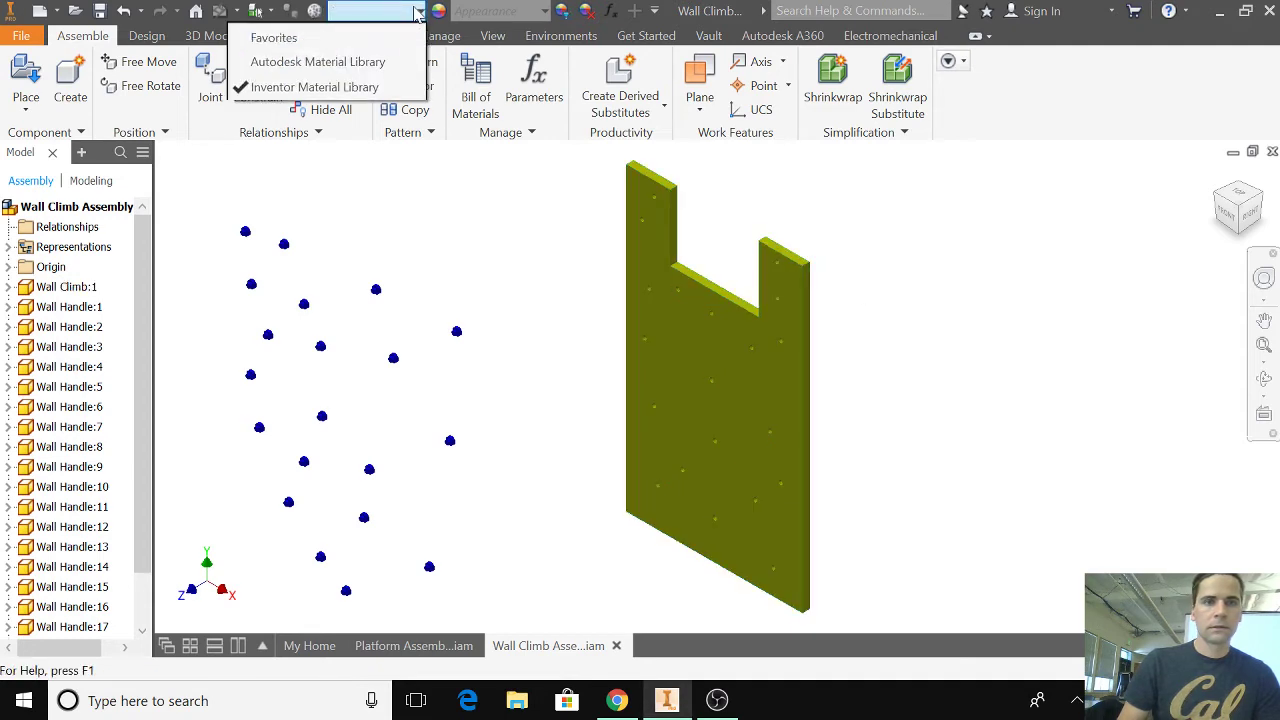
click(419, 11)
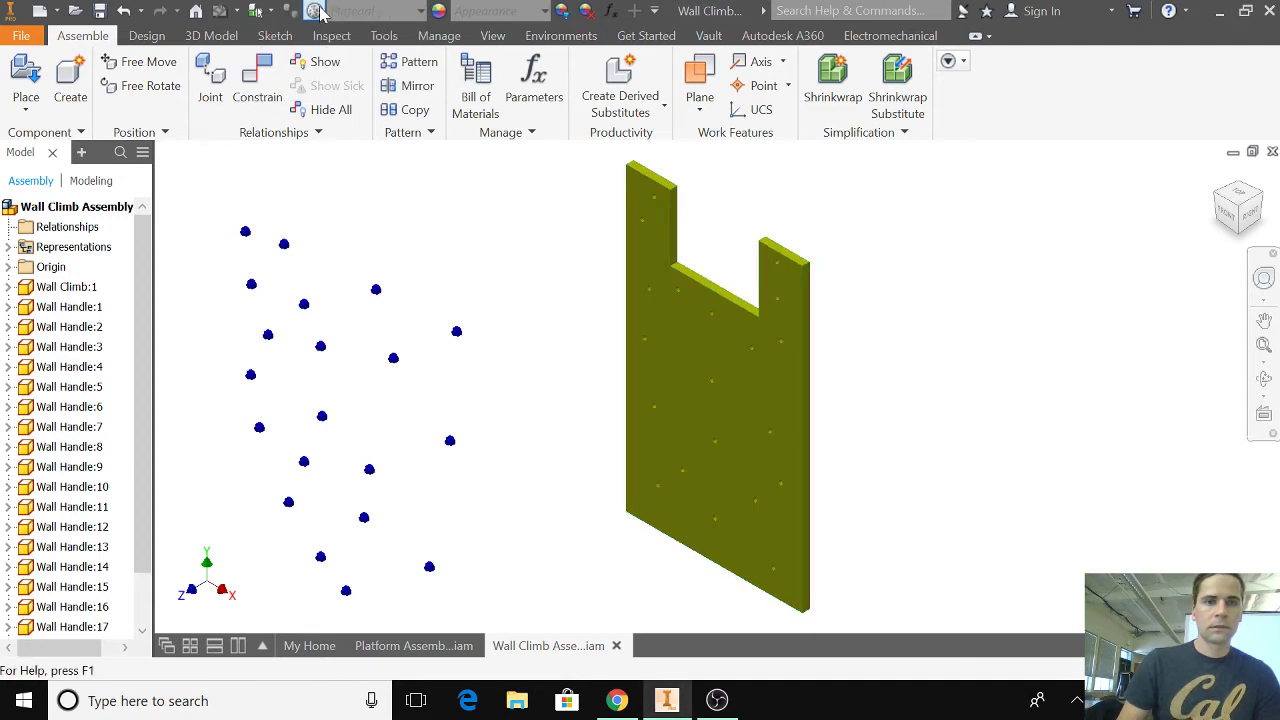
click(318, 10)
click(411, 54)
scroll(620, 465, up, 5)
scroll(851, 394, down, 5)
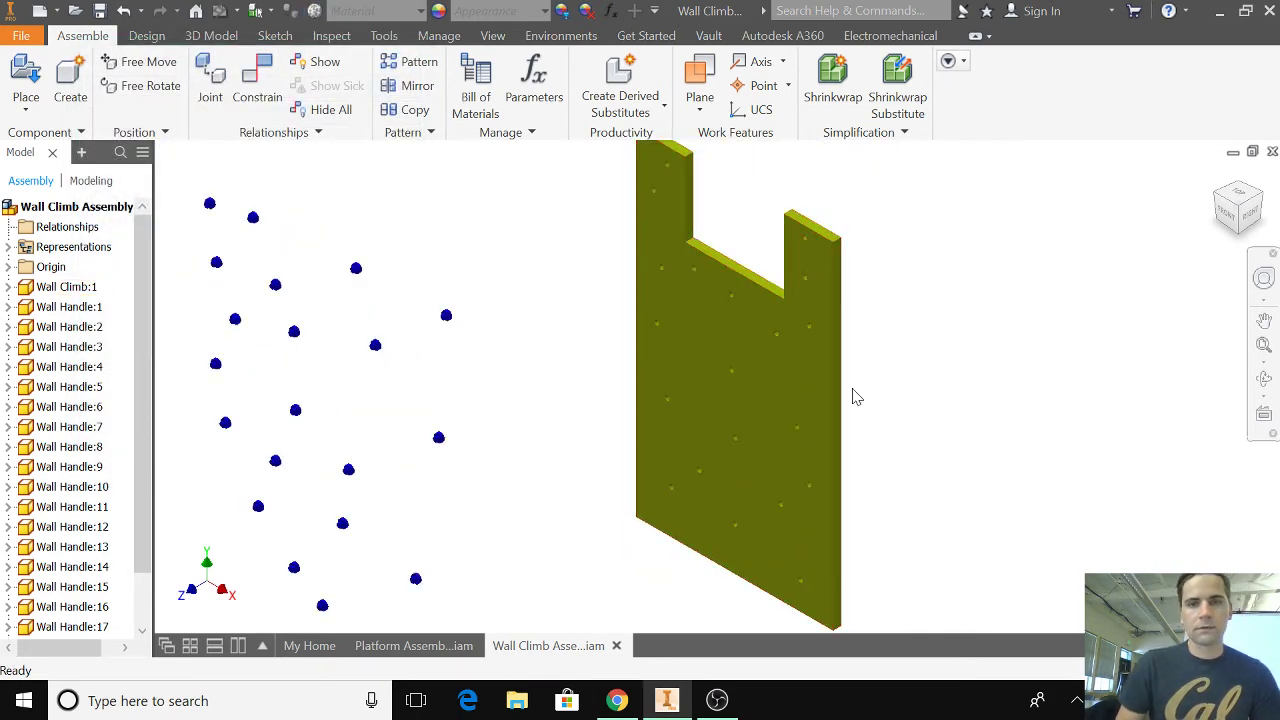
scroll(851, 400, up, 3)
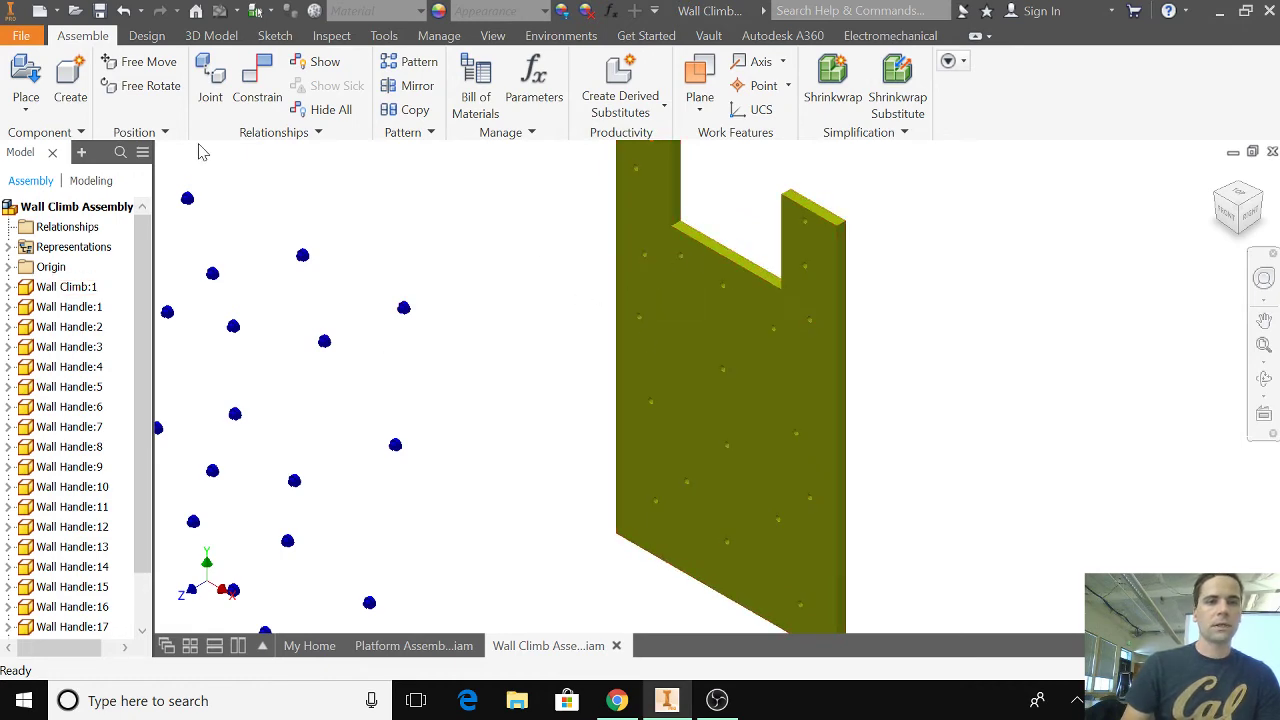
Insert-constrain a blue handle's circular edge into a wall hole at 0.000 in offset
click(259, 97)
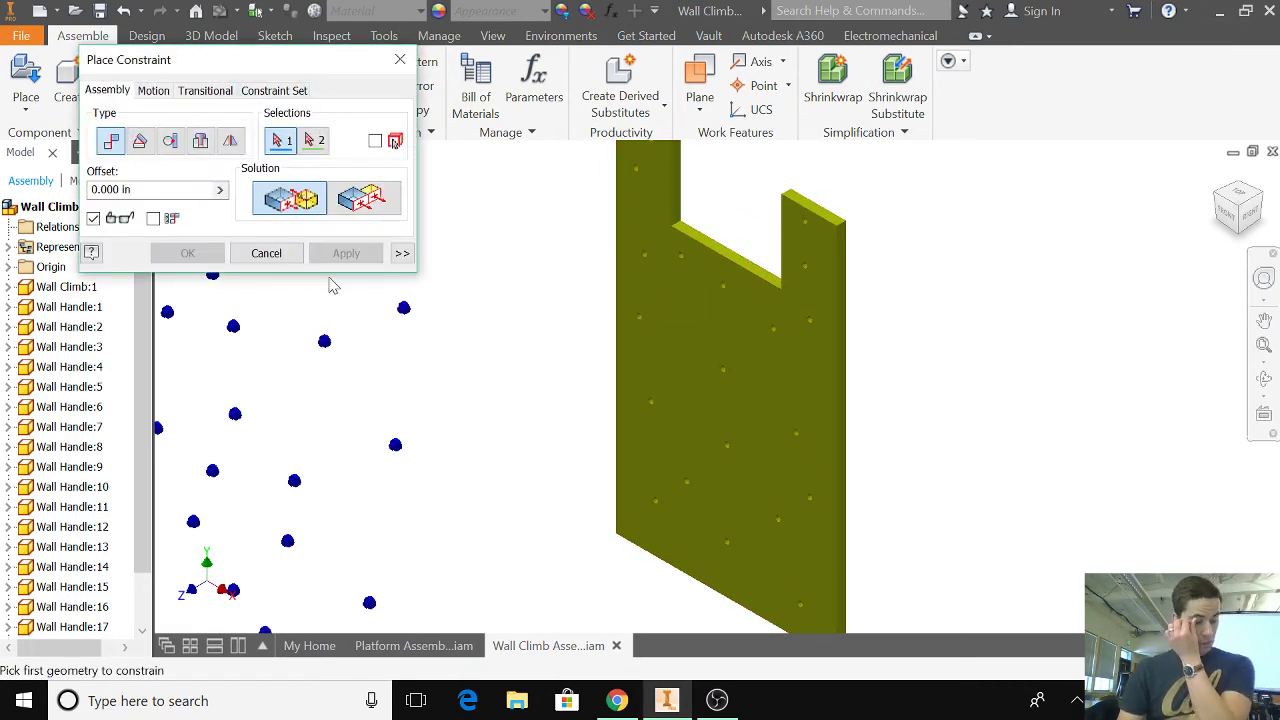
click(201, 141)
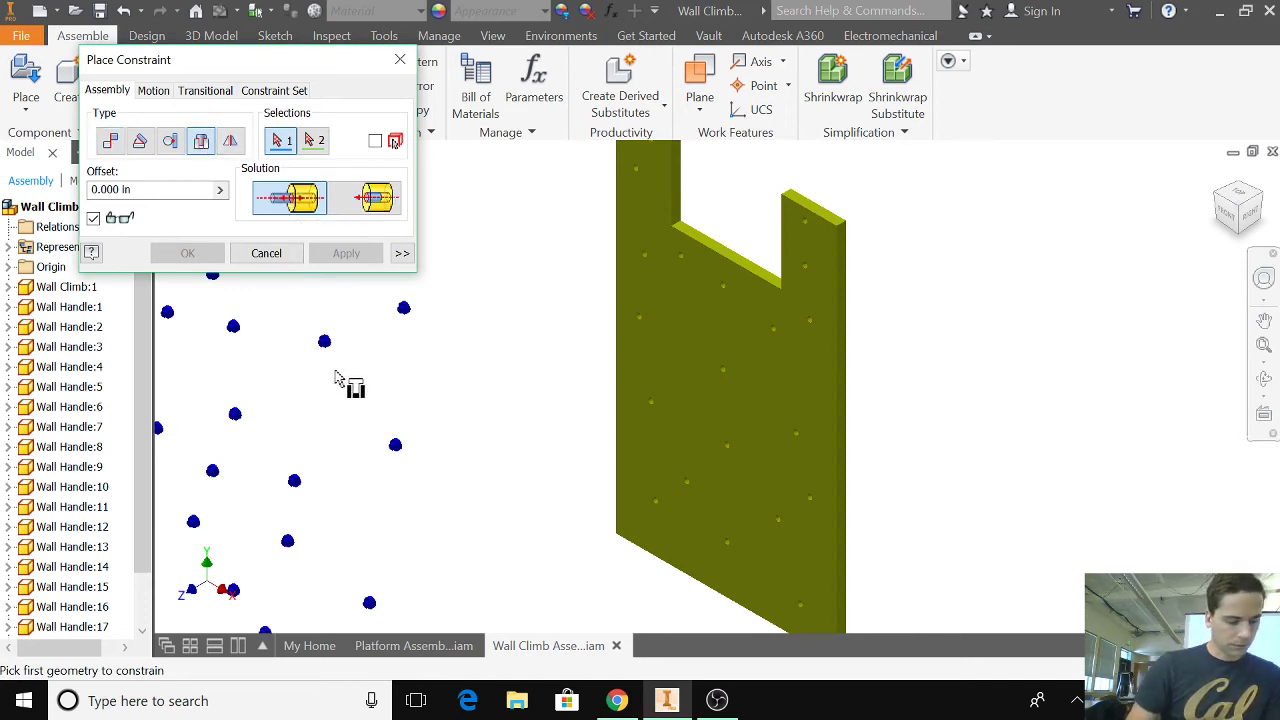
scroll(337, 377, up, 3)
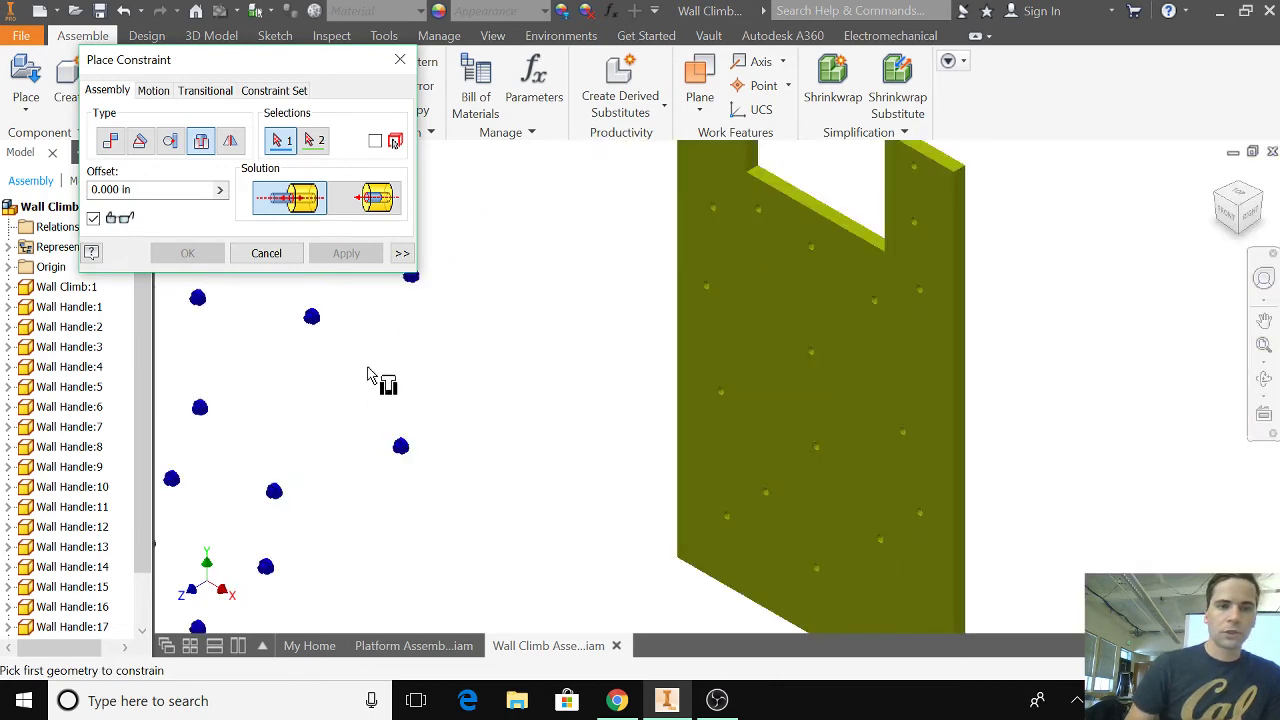
scroll(403, 457, up, 5)
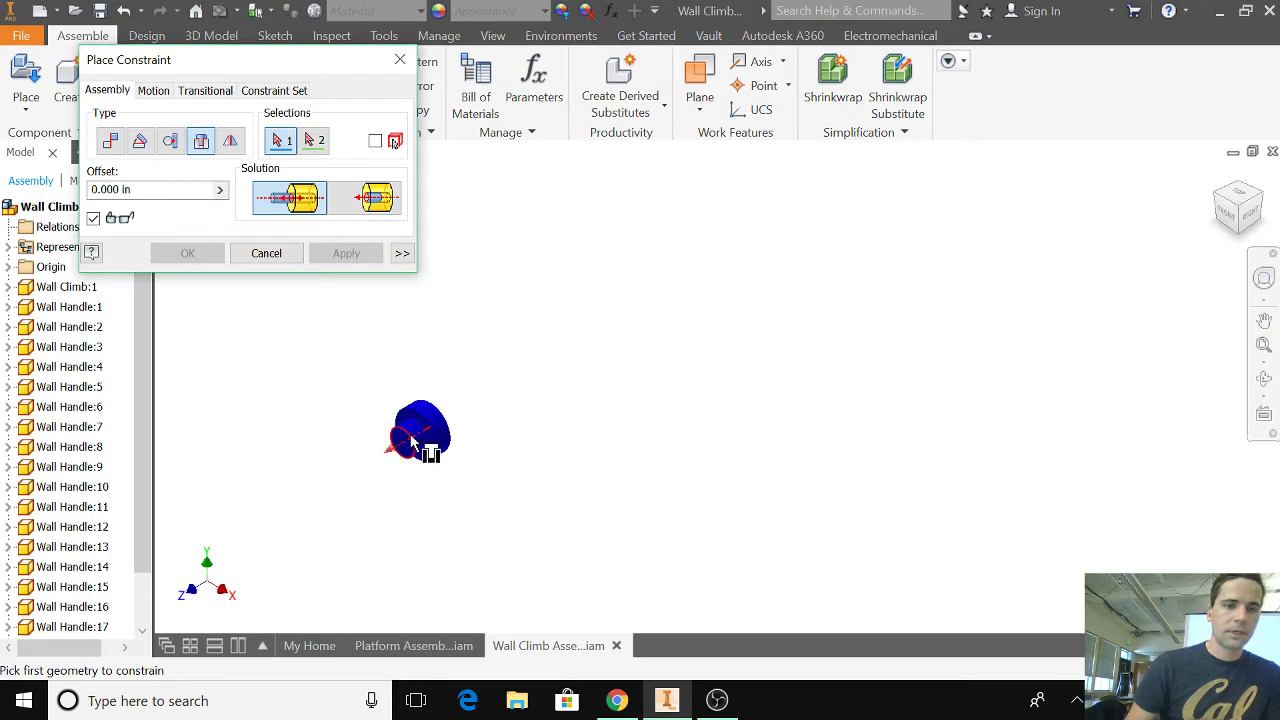
click(412, 440)
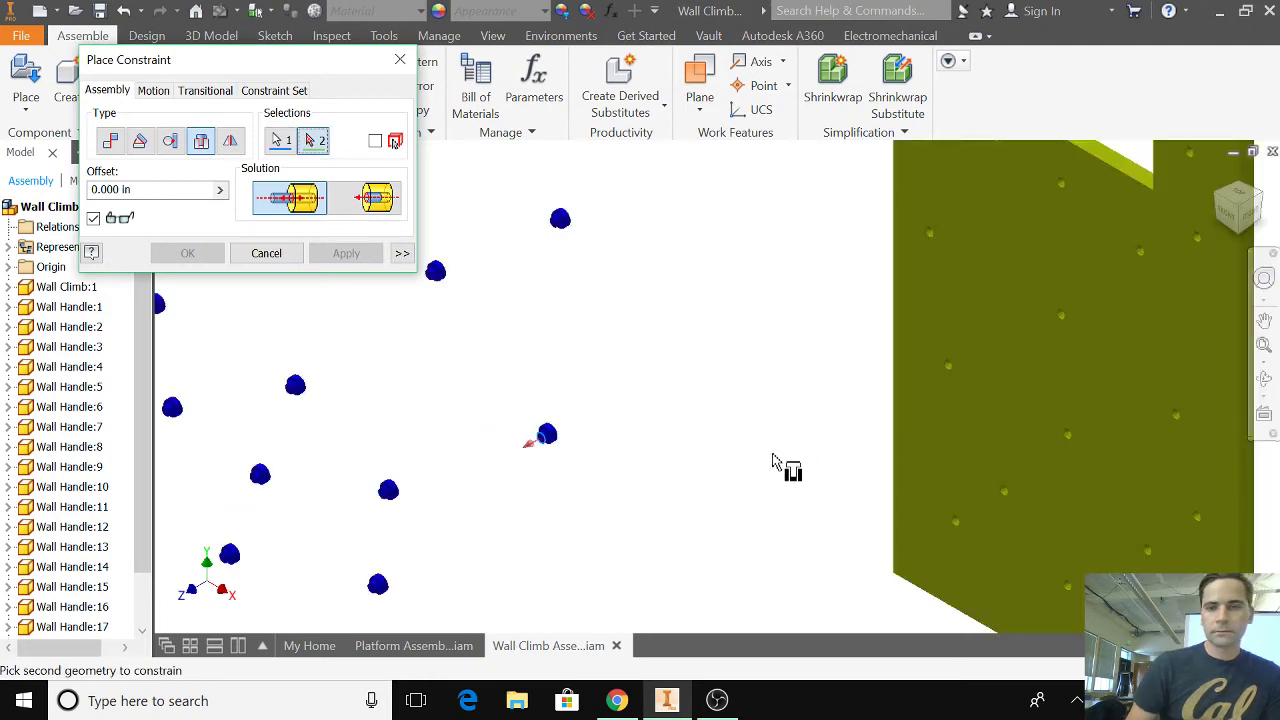
scroll(1000, 540, up, 2)
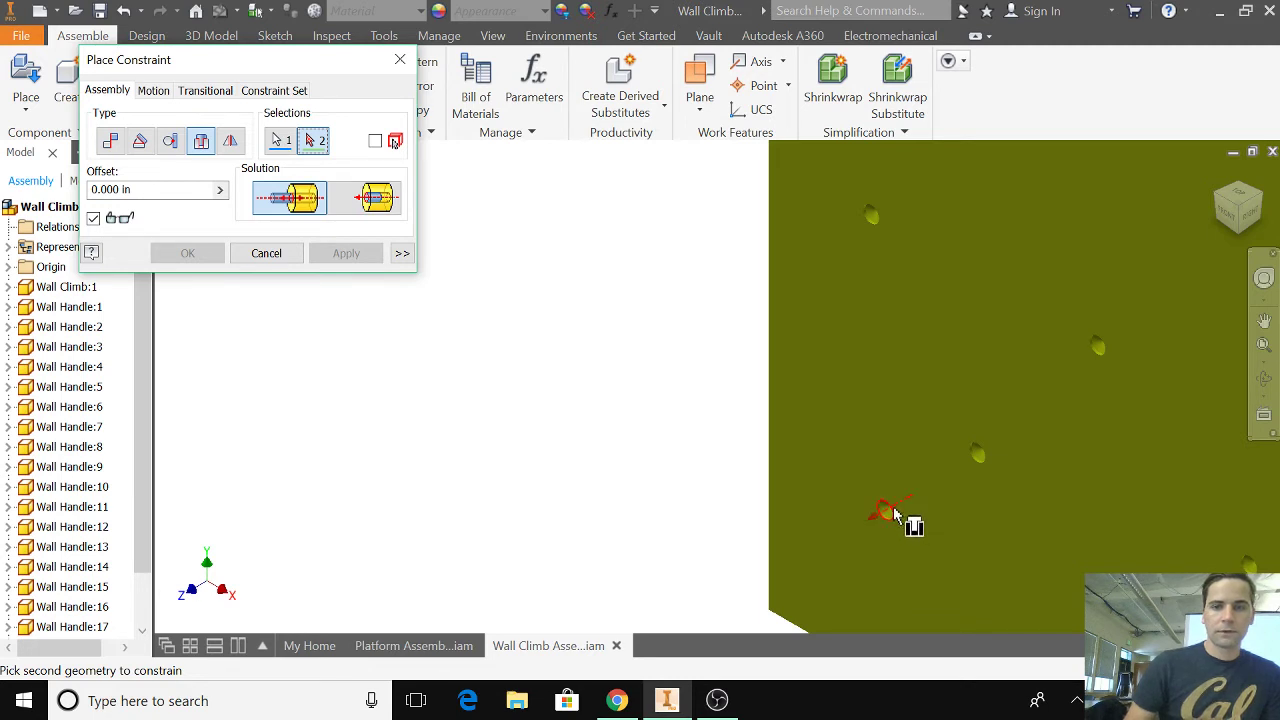
click(897, 512)
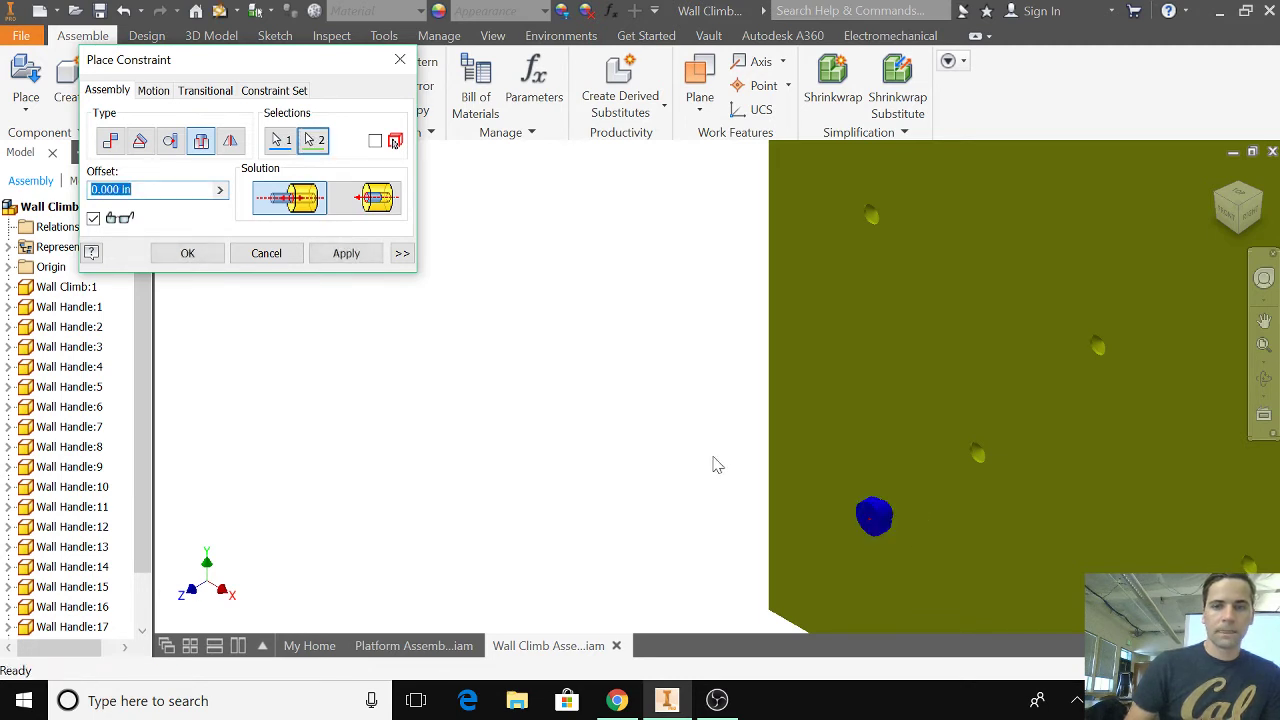
Apply the first insert and seat a second blue handle in a wall hole
click(346, 253)
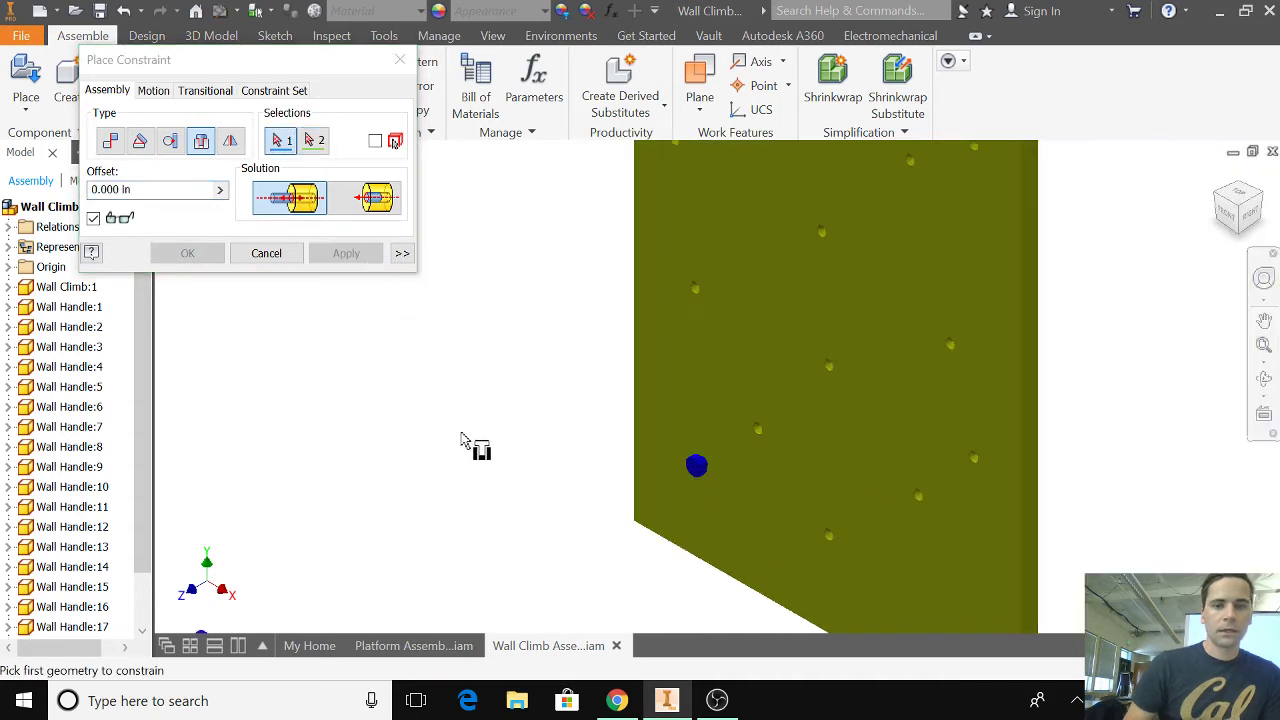
middle_drag(449, 454, 590, 418)
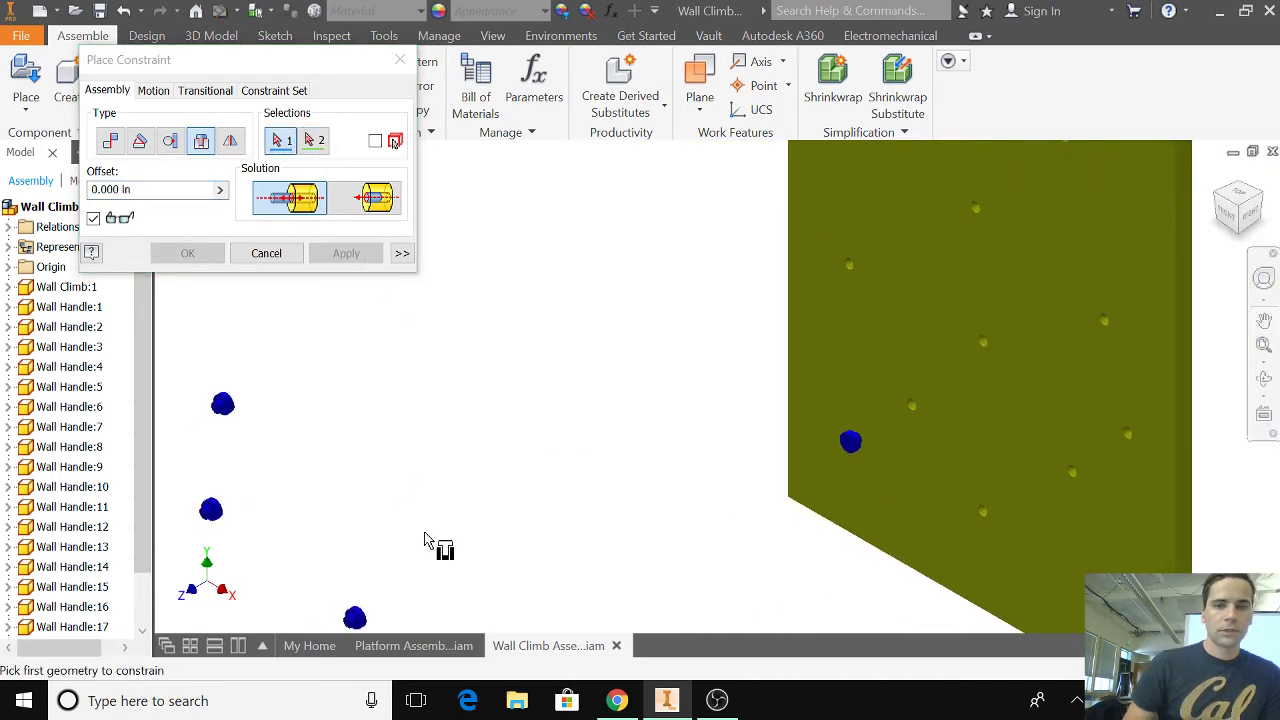
middle_drag(423, 531, 474, 444)
scroll(432, 508, up, 2)
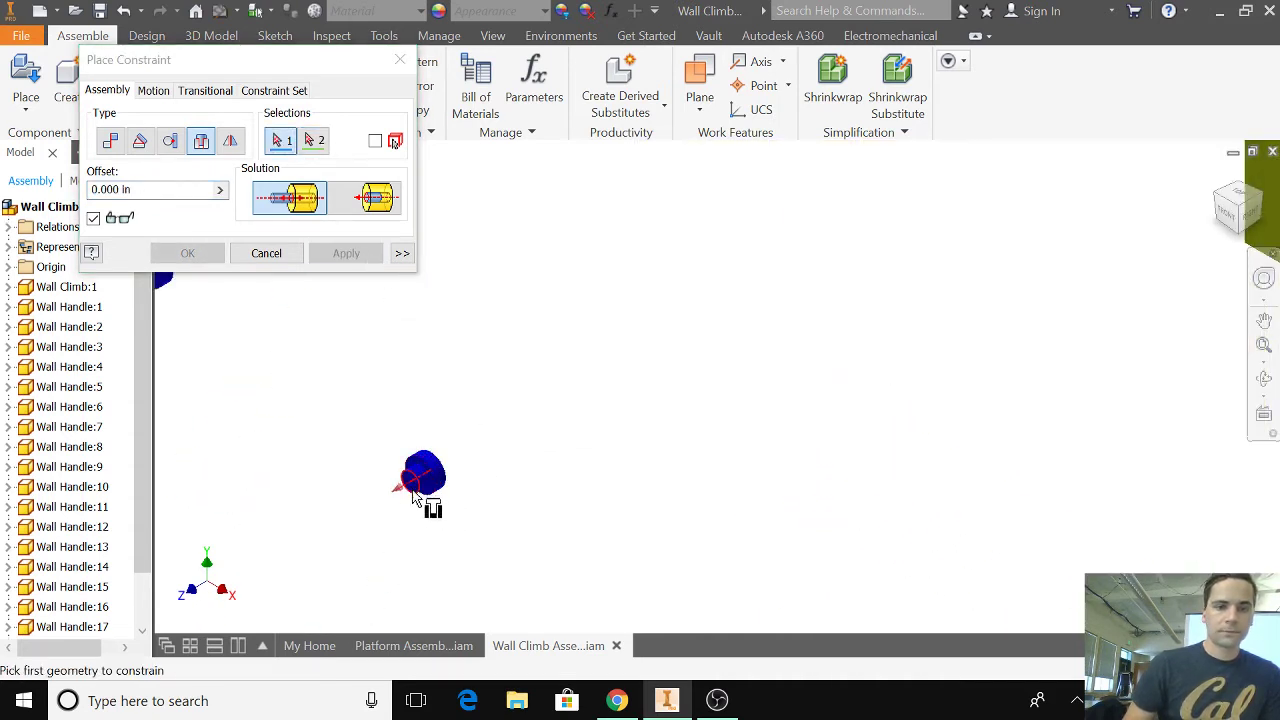
click(429, 503)
middle_drag(748, 490, 449, 474)
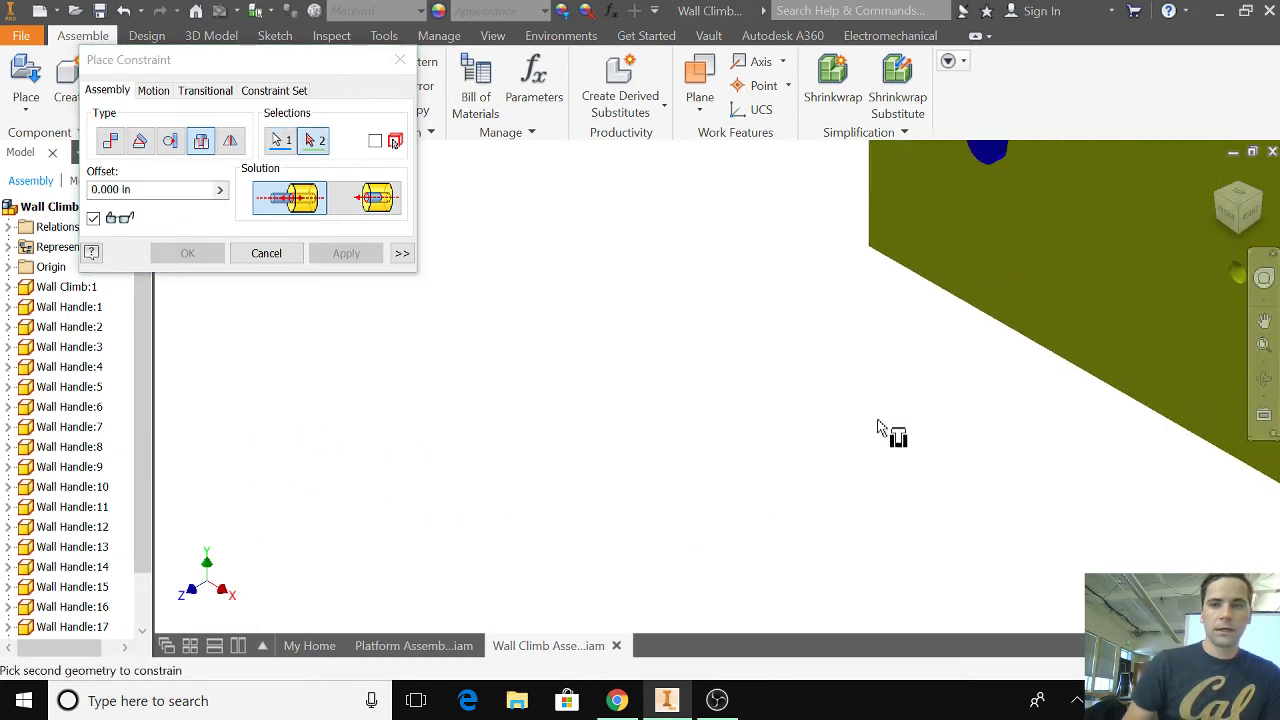
scroll(1029, 394, down, 2)
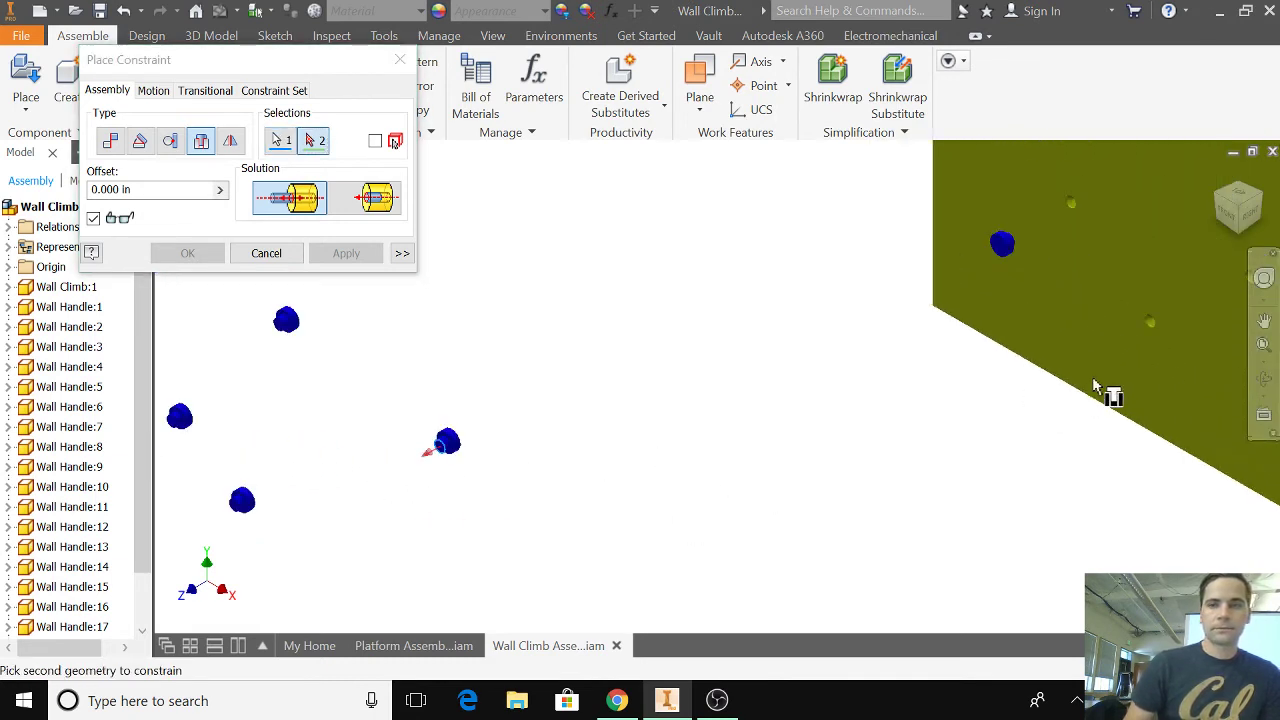
click(1160, 320)
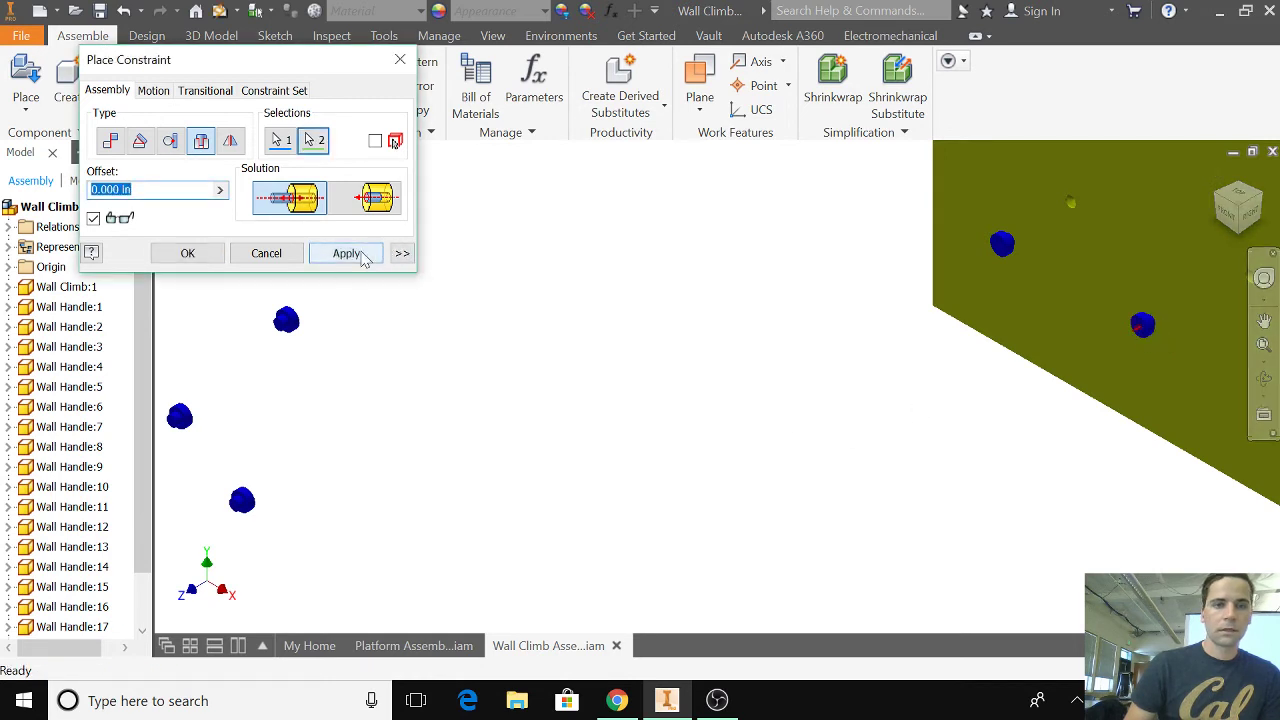
click(346, 253)
Insert a third blue handle into another wall hole and apply the constraint
scroll(790, 450, down, 2)
middle_drag(800, 449, 698, 471)
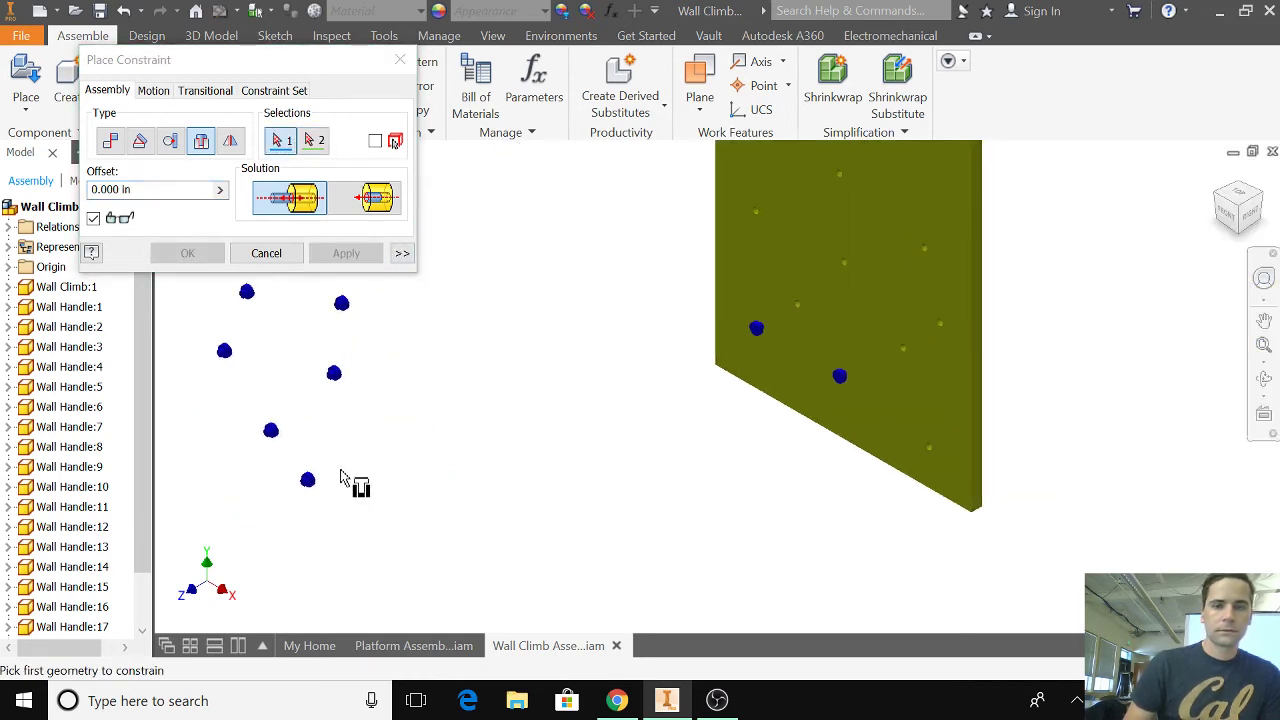
scroll(330, 500, up, 5)
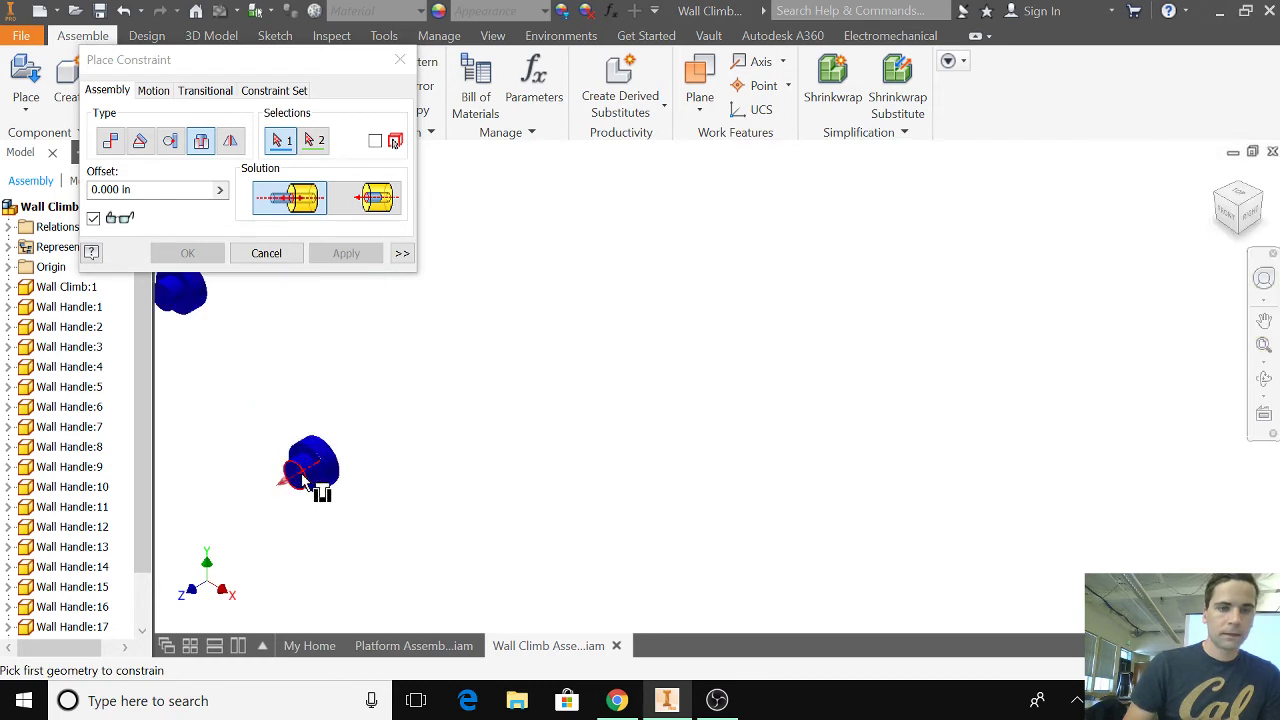
click(318, 490)
scroll(800, 478, down, 4)
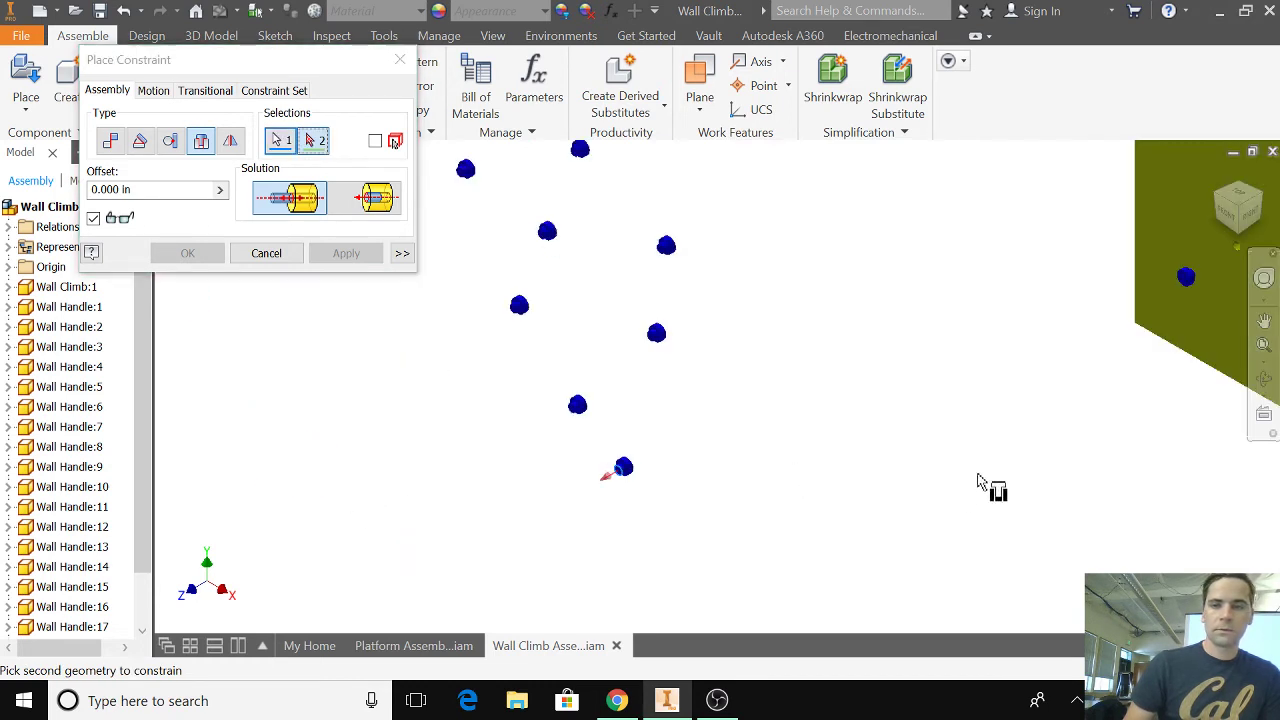
middle_drag(971, 489, 469, 471)
scroll(893, 437, up, 3)
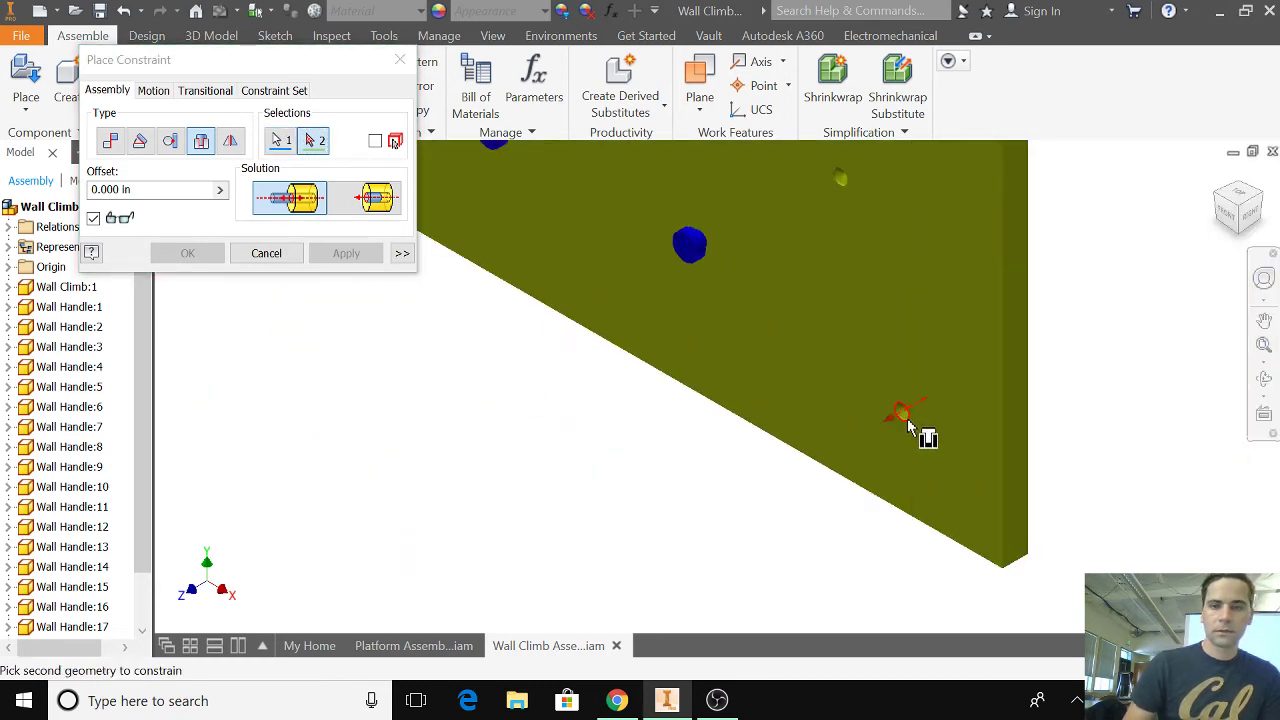
click(907, 428)
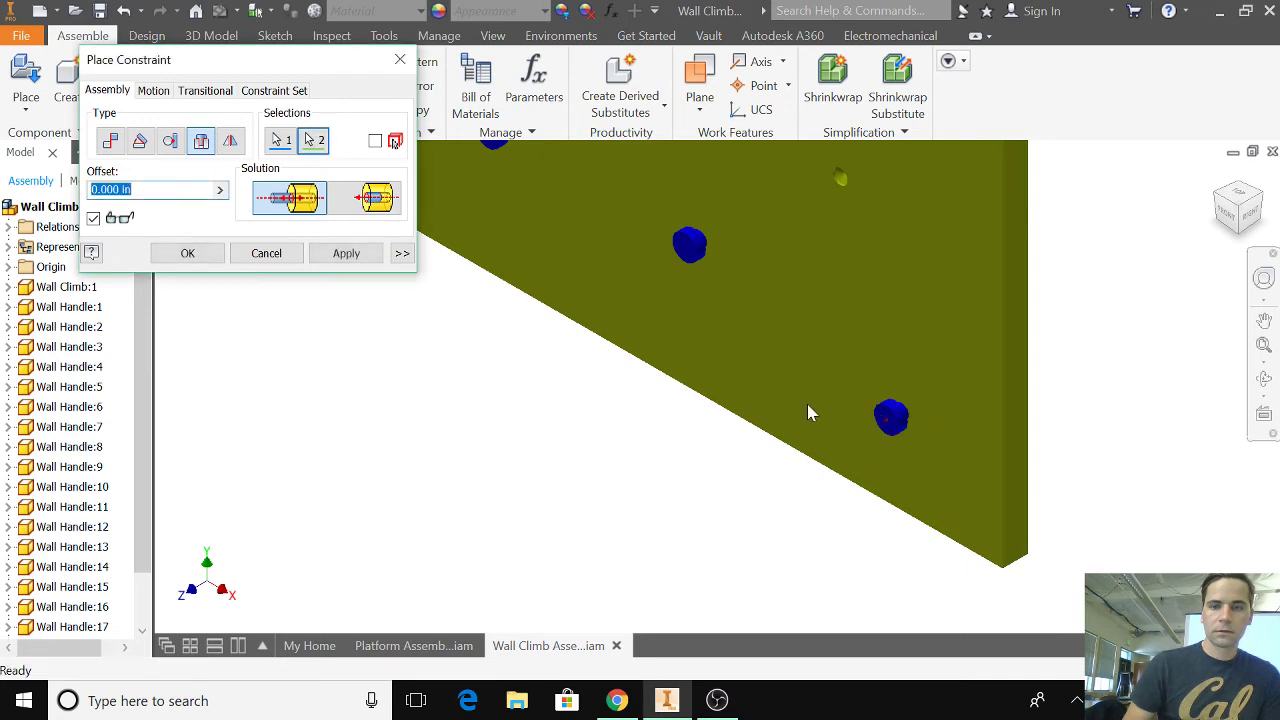
click(346, 253)
scroll(349, 383, down, 3)
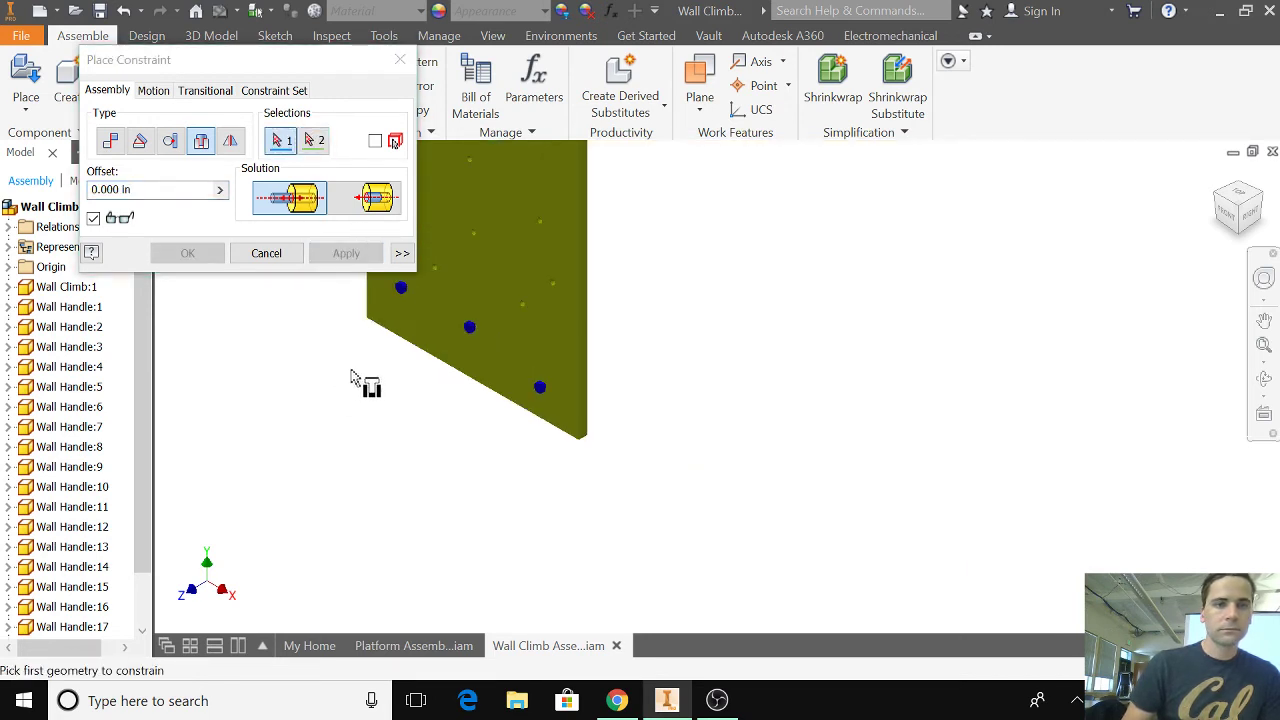
middle_drag(346, 380, 477, 427)
scroll(506, 403, down, 2)
scroll(477, 427, up, 2)
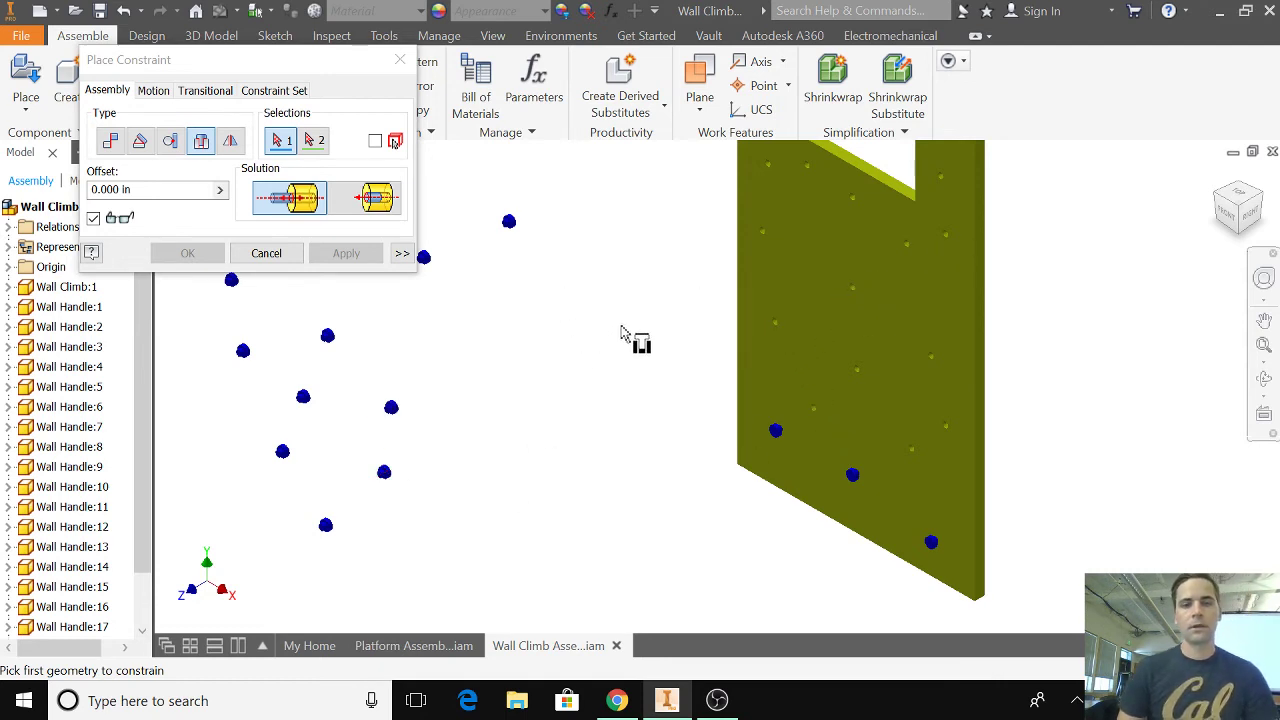
Close Place Constraint, orbit to view the three seated handles edge-on, then return Home
click(400, 59)
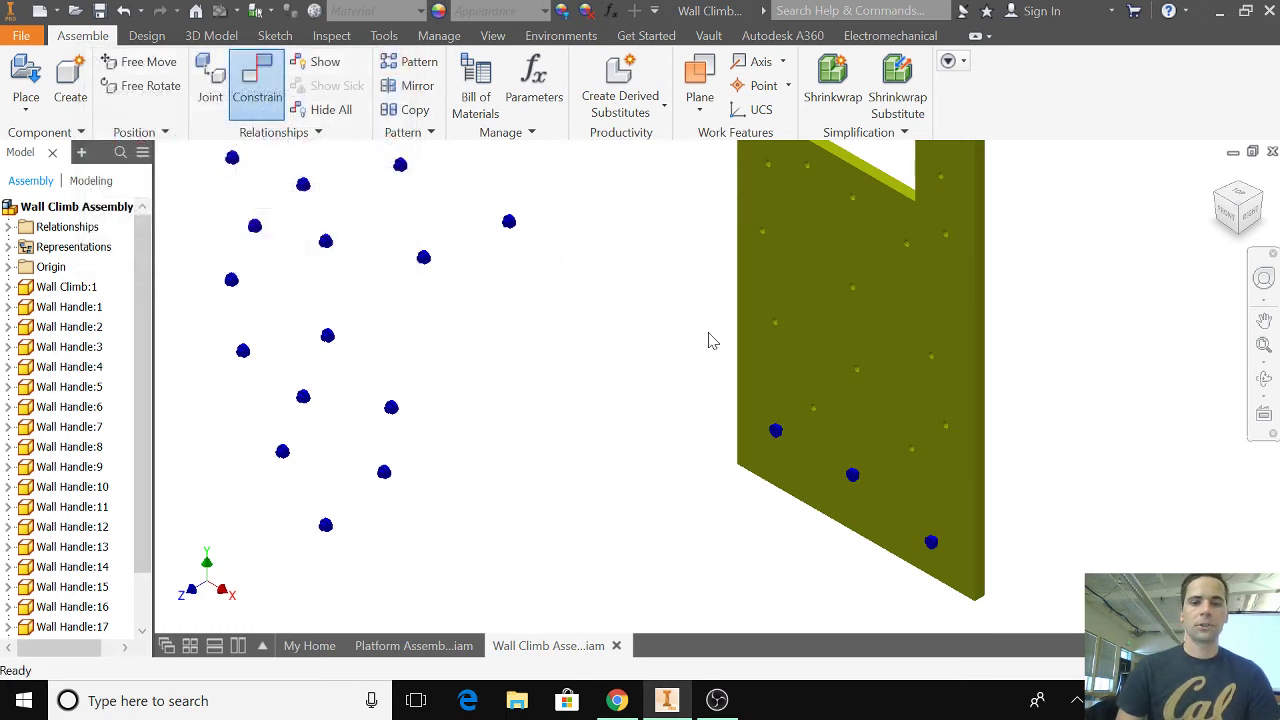
drag(775, 433, 770, 462)
scroll(757, 437, down, 3)
click(1222, 553)
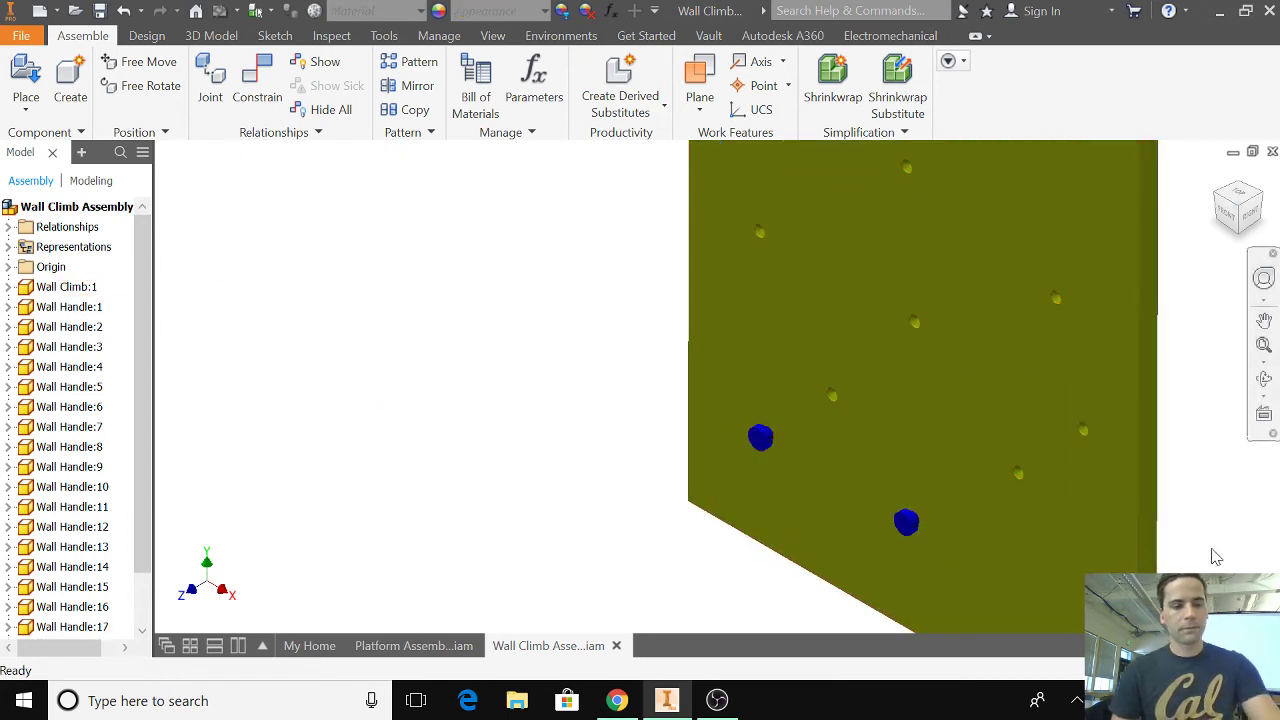
shift+middle_drag(1215, 557, 1162, 556)
scroll(1020, 490, down, 5)
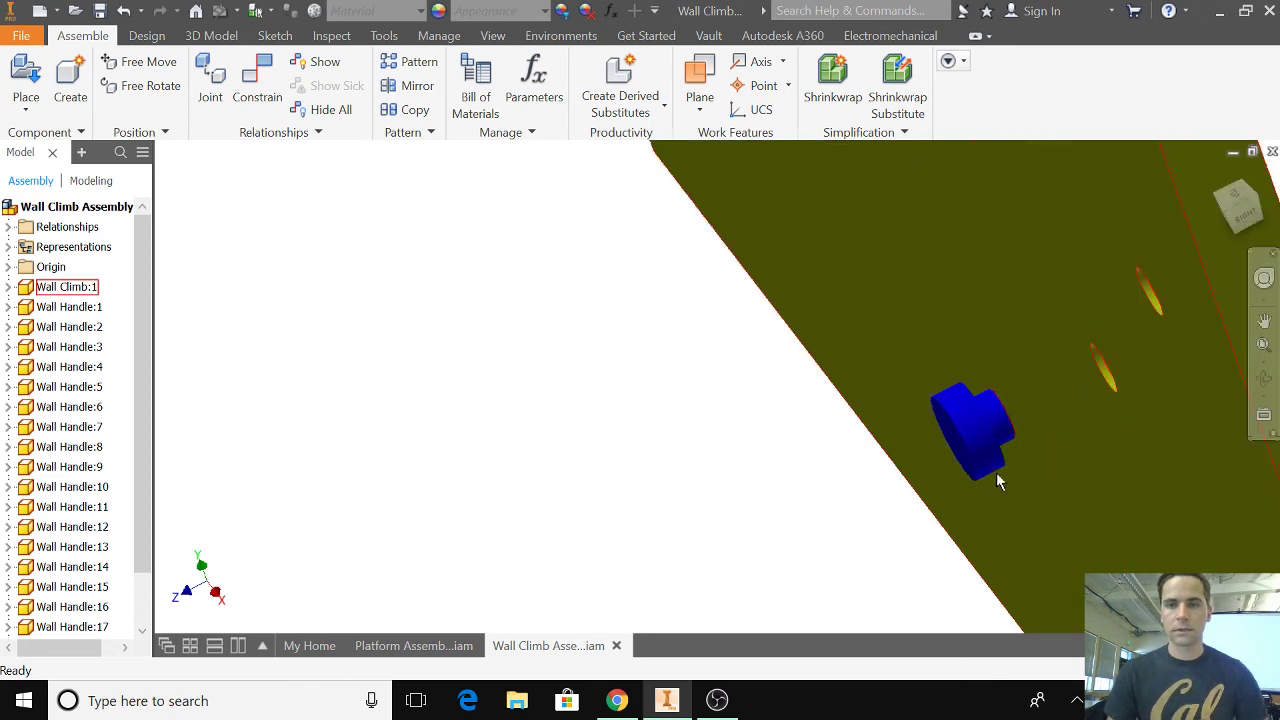
scroll(1010, 475, up, 4)
scroll(1025, 470, up, 2)
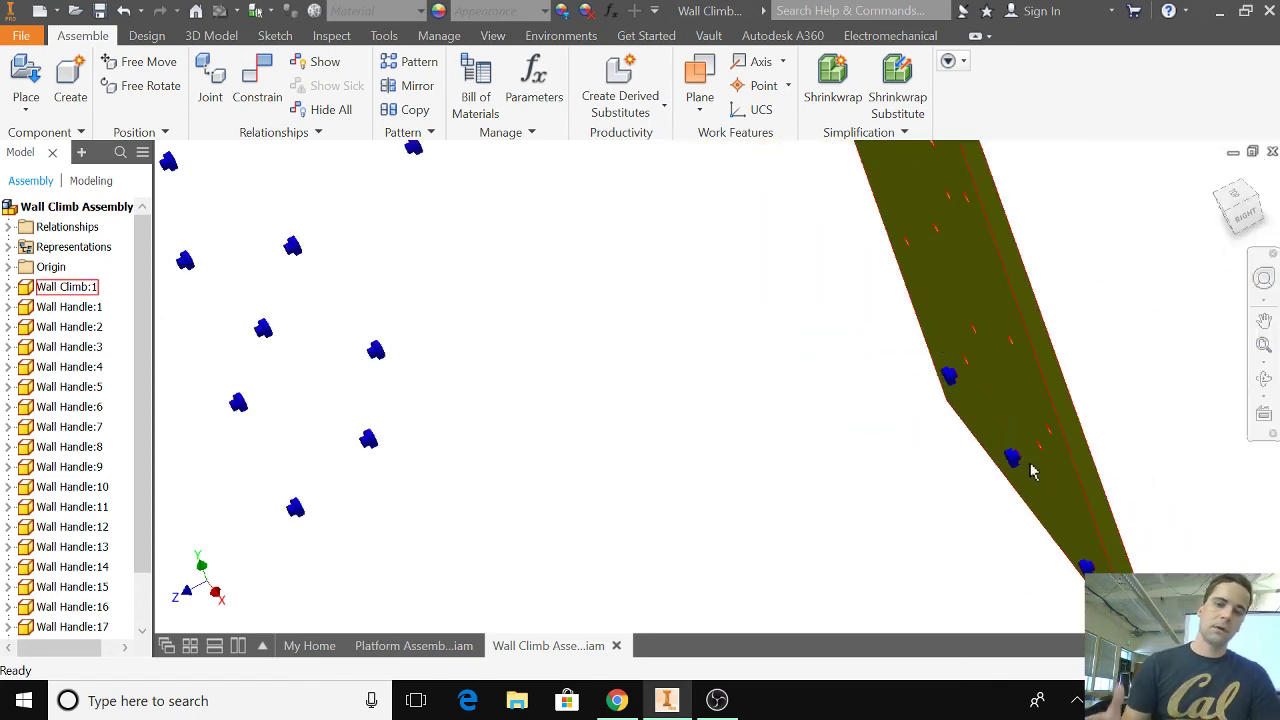
scroll(1032, 470, down, 2)
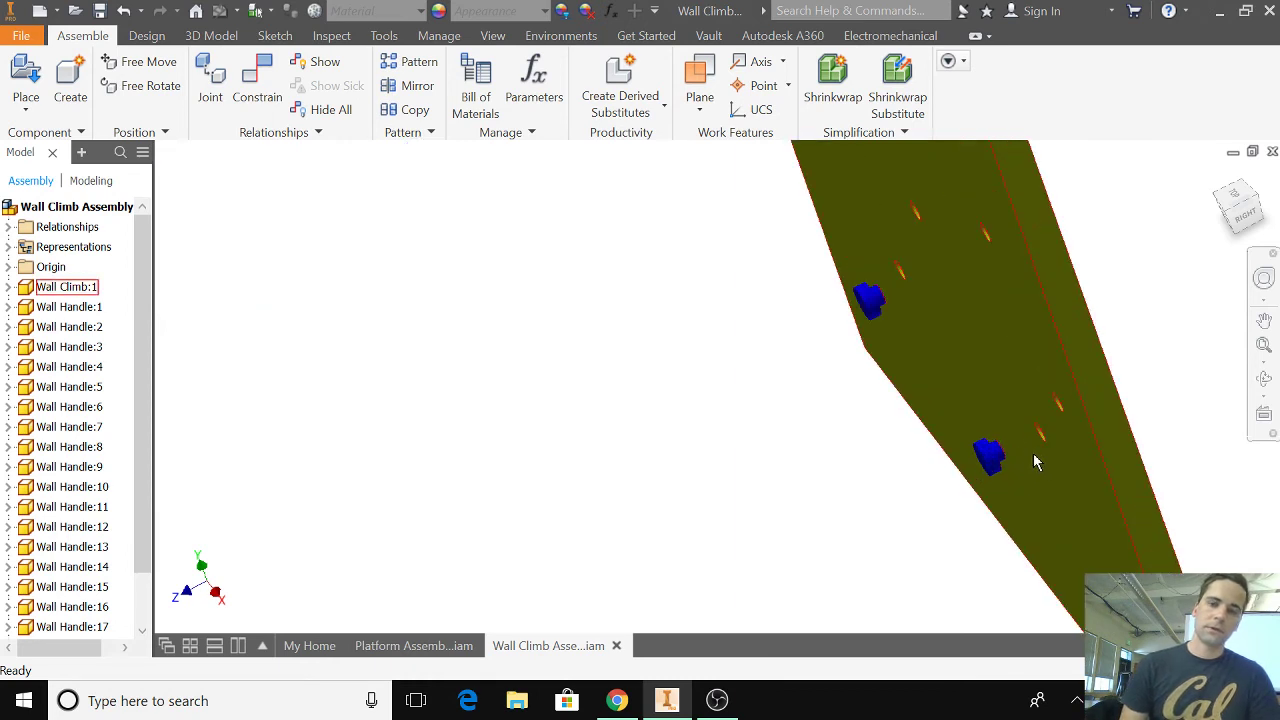
scroll(990, 468, down, 2)
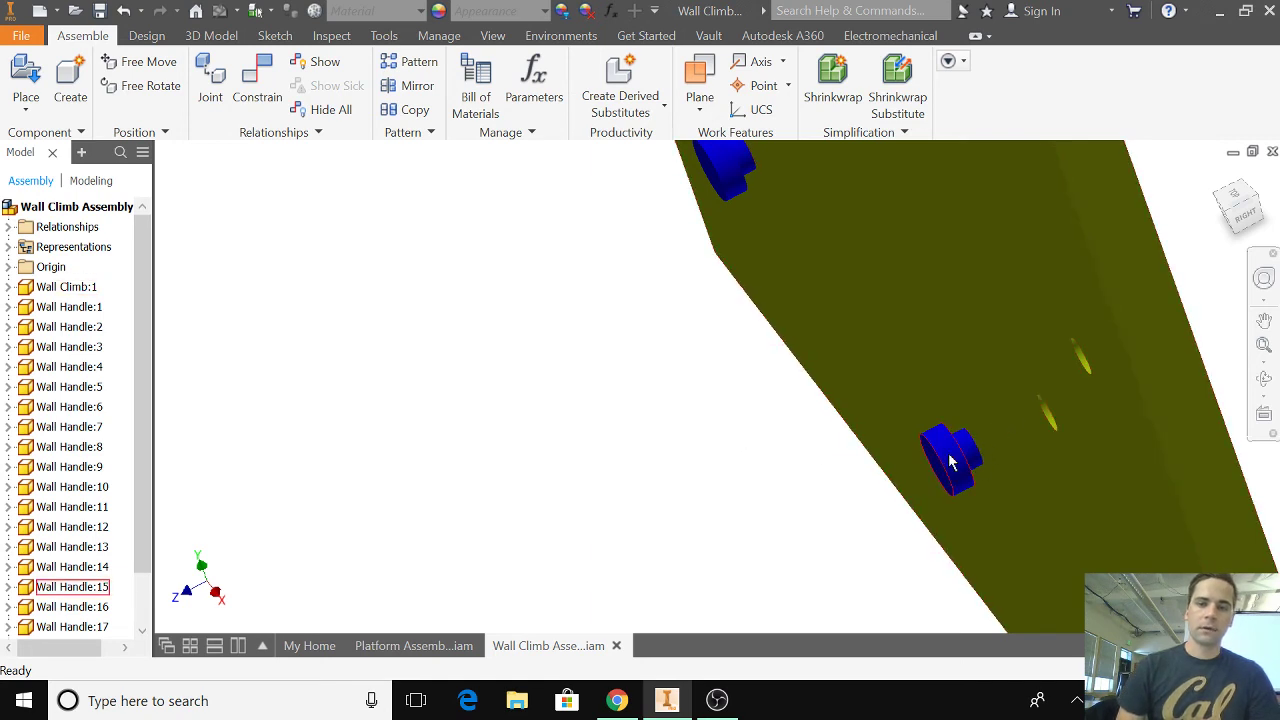
scroll(823, 451, up, 3)
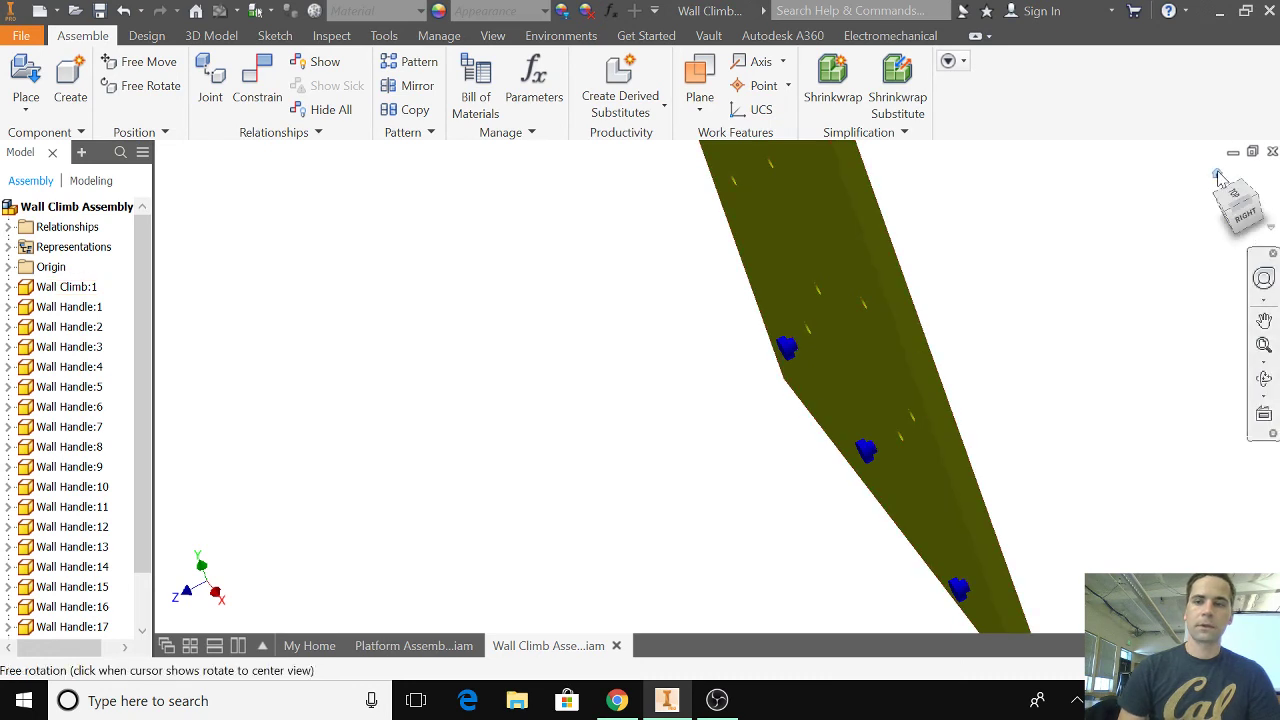
click(1218, 176)
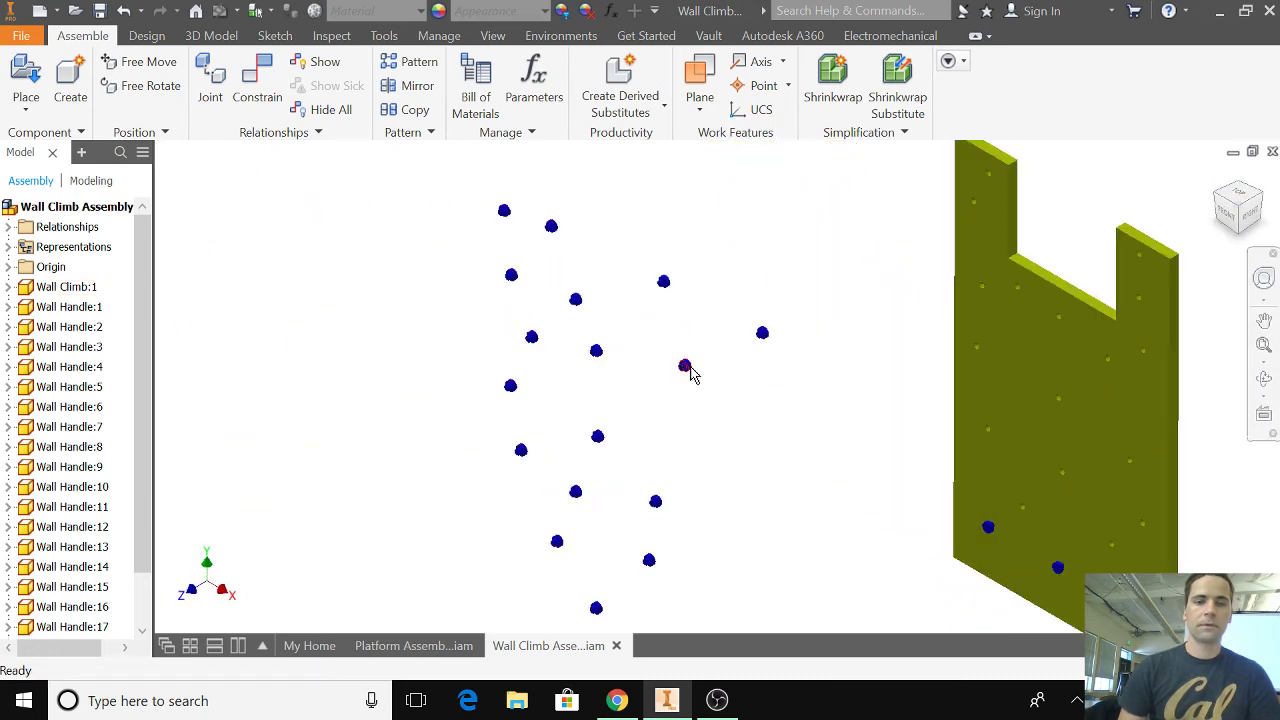
Insert-constrain a fourth blue handle's circular edge into a wall hole and apply
scroll(686, 370, down, 3)
click(257, 88)
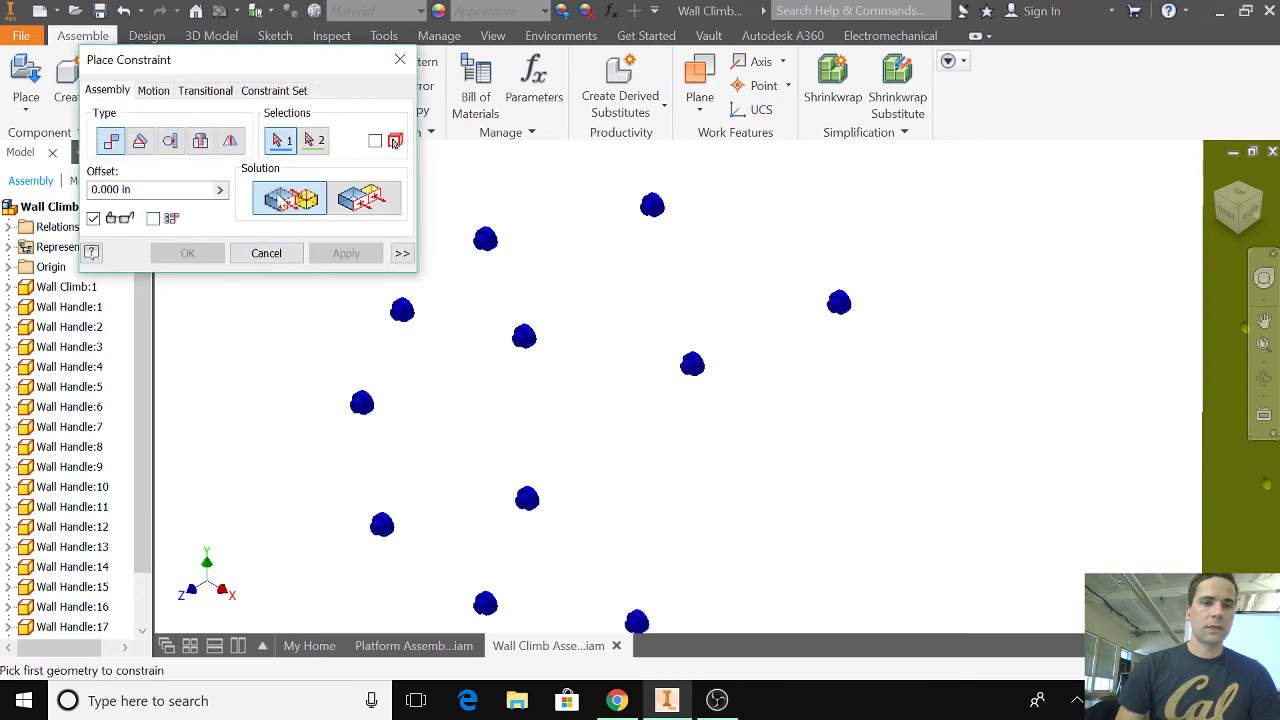
click(200, 141)
scroll(700, 390, down, 5)
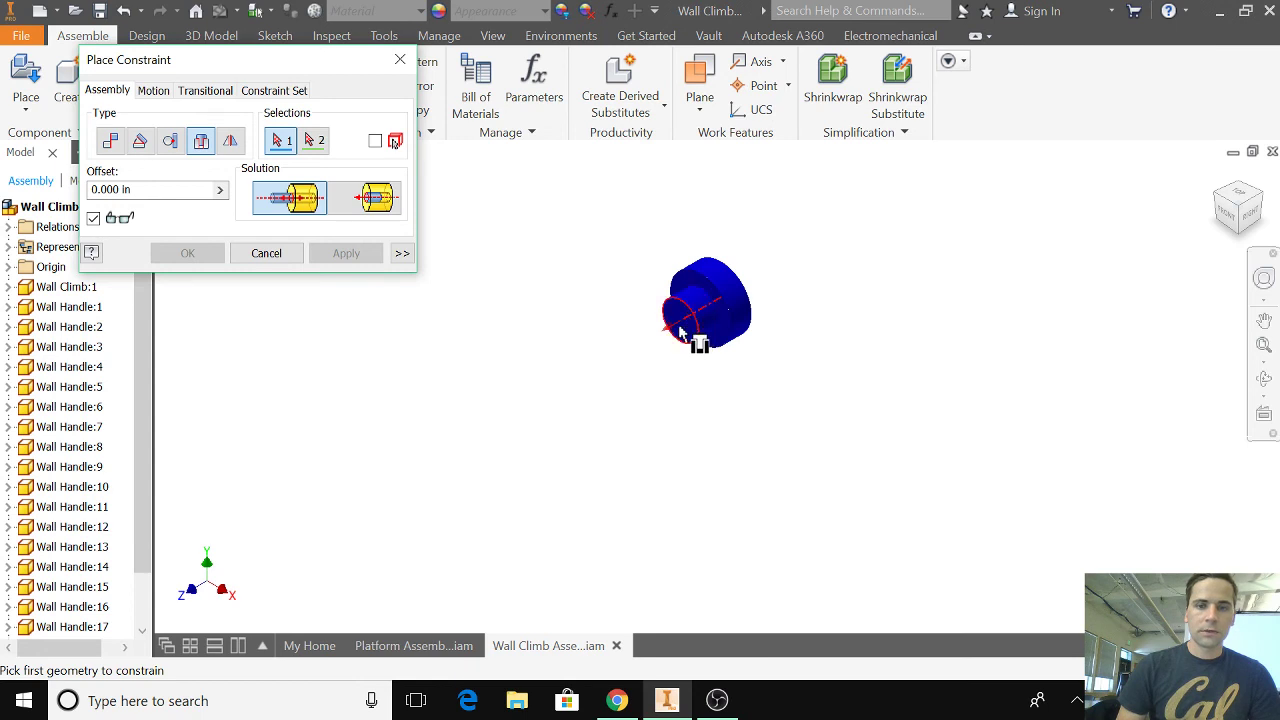
click(693, 330)
scroll(918, 458, up, 5)
middle_drag(1040, 494, 330, 355)
scroll(826, 386, down, 3)
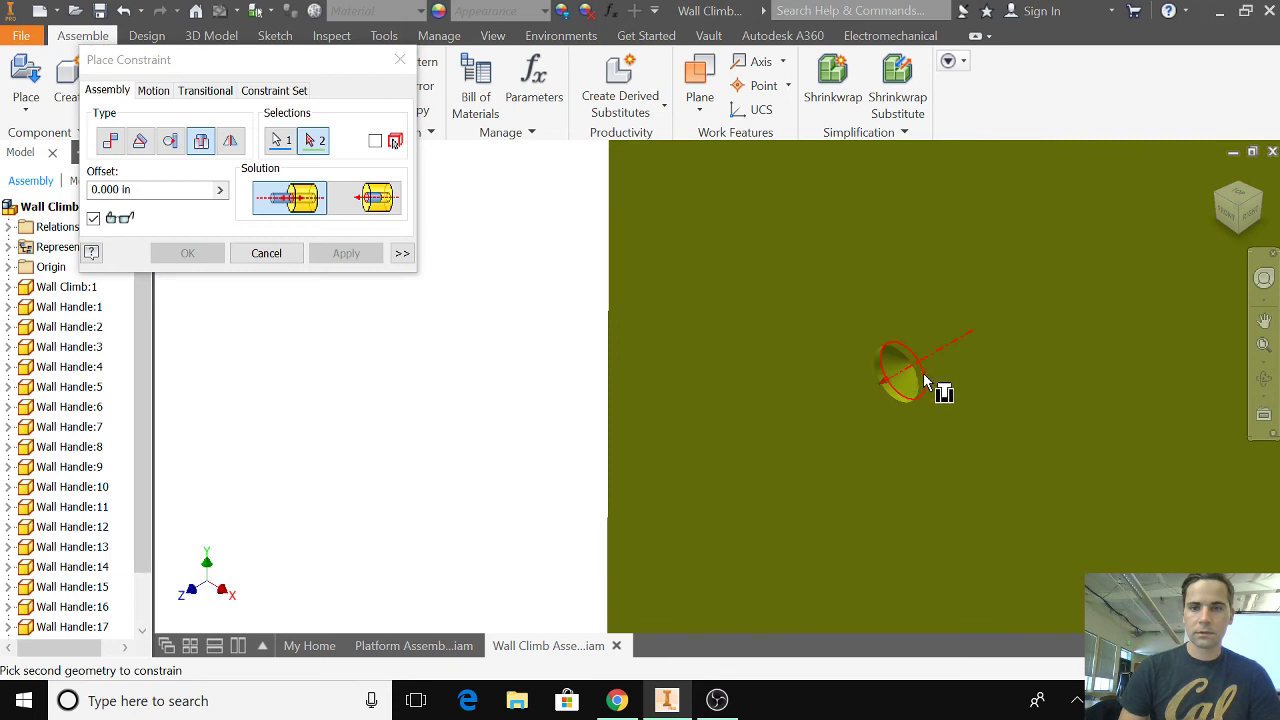
click(924, 380)
click(346, 253)
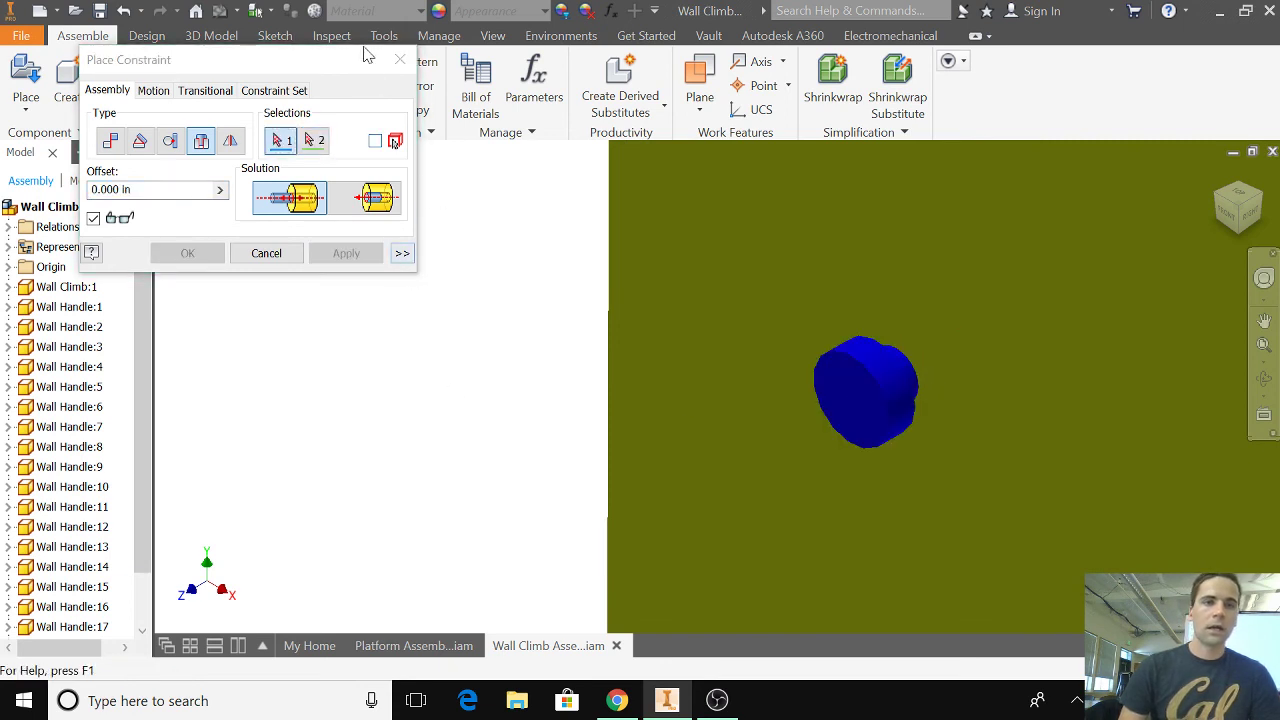
Close Place Constraint and zoom out to show the wall with four seated handles
click(401, 62)
scroll(512, 492, up, 6)
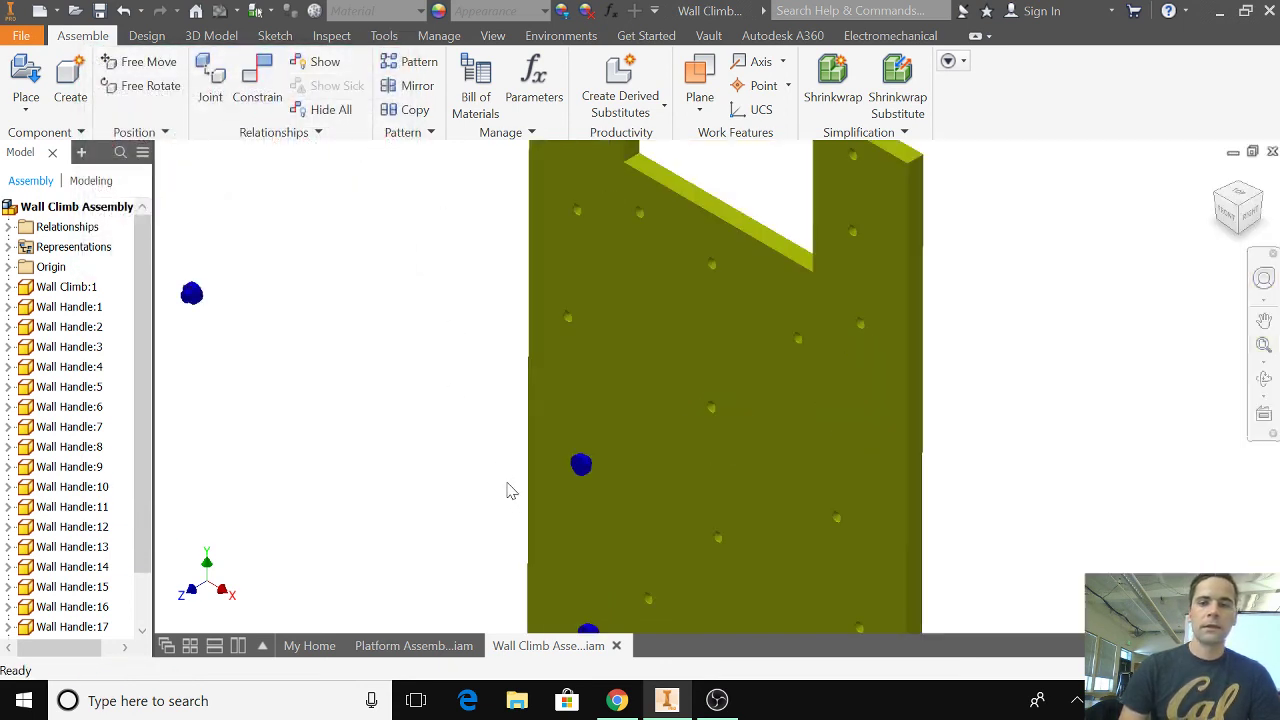
scroll(829, 521, up, 4)
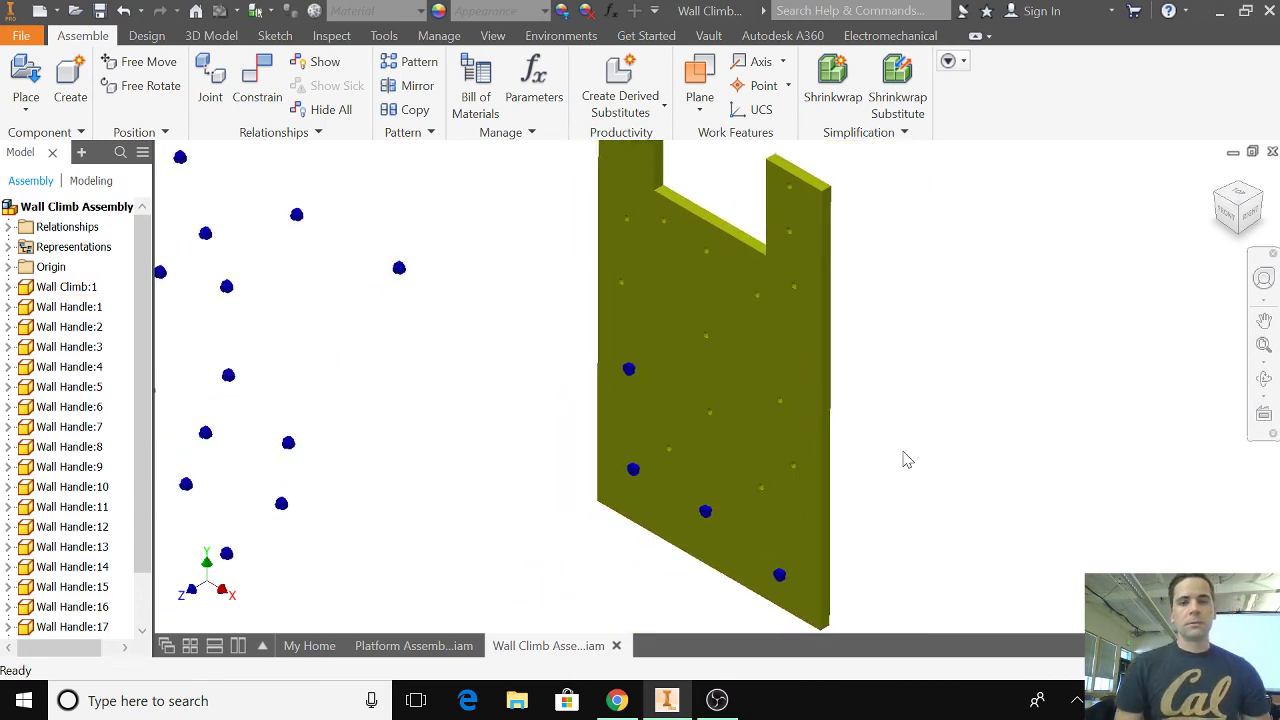